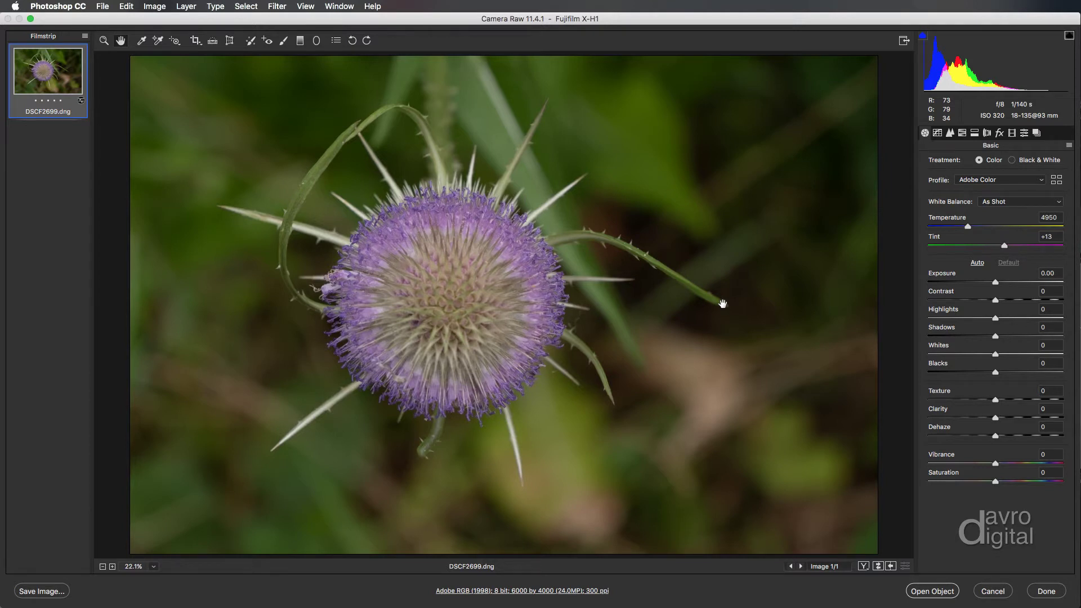
Set the photo's Whites to +55 and Highlights to -48 in the basic tone adjustments
mouse_move(1025, 90)
left_click_drag(1012, 353, 1032, 354)
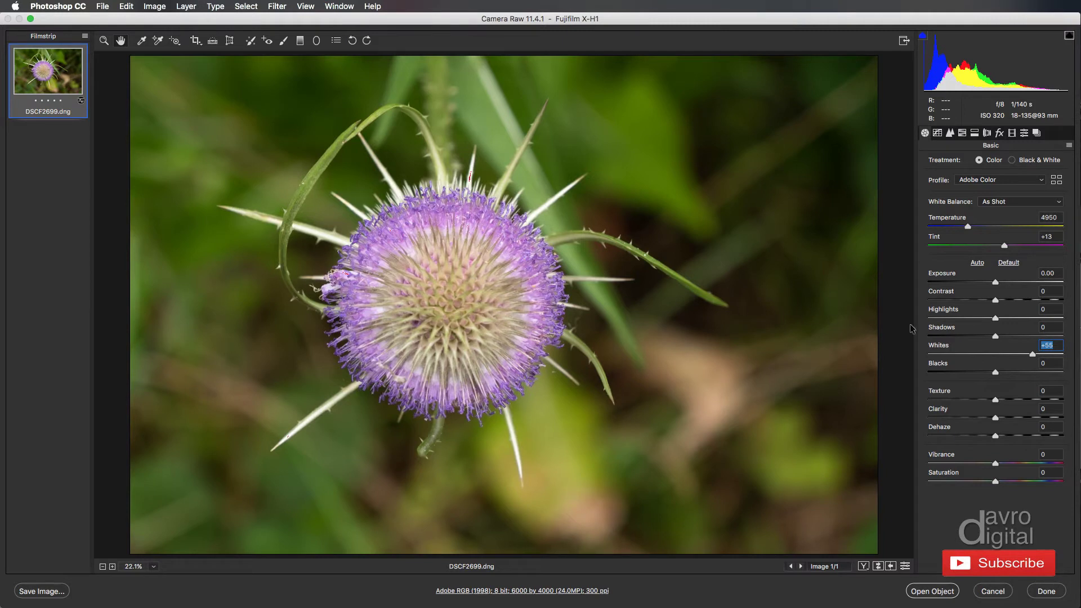
left_click(962, 318)
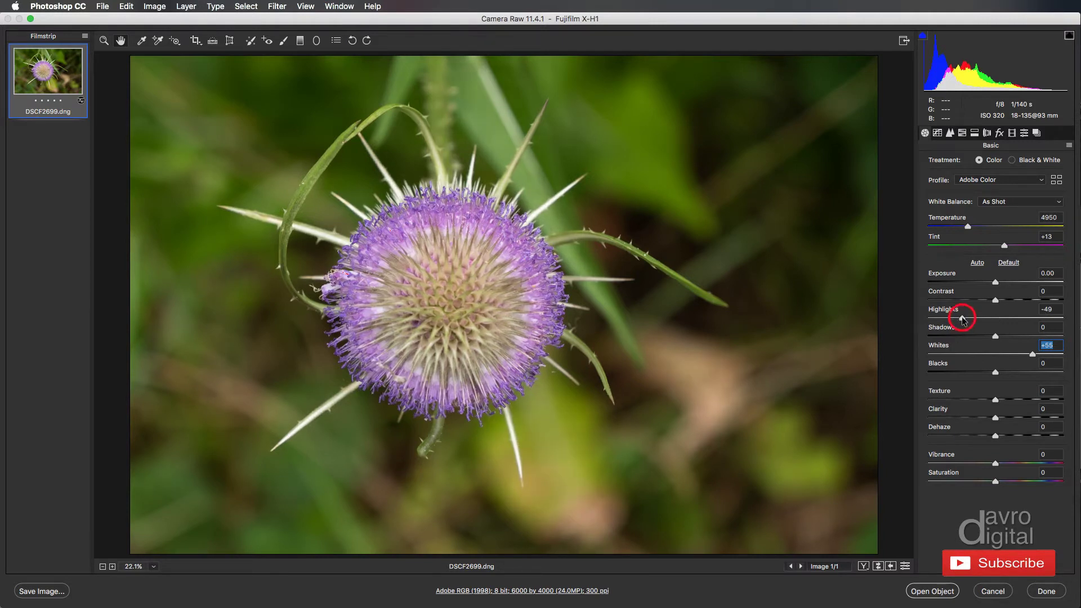
left_click_drag(960, 317, 962, 318)
left_click(962, 318)
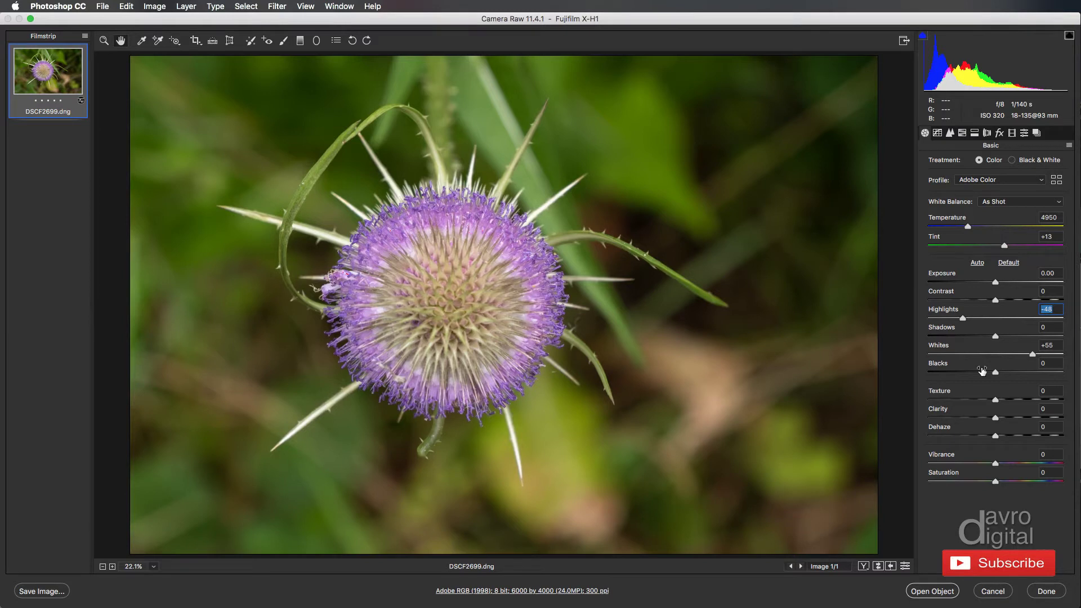
Refine the photo's basic tone with Shadows at -35, Contrast at +15 and Exposure at -0.10
left_click(995, 336)
left_click(996, 336)
left_click_drag(995, 336, 972, 333)
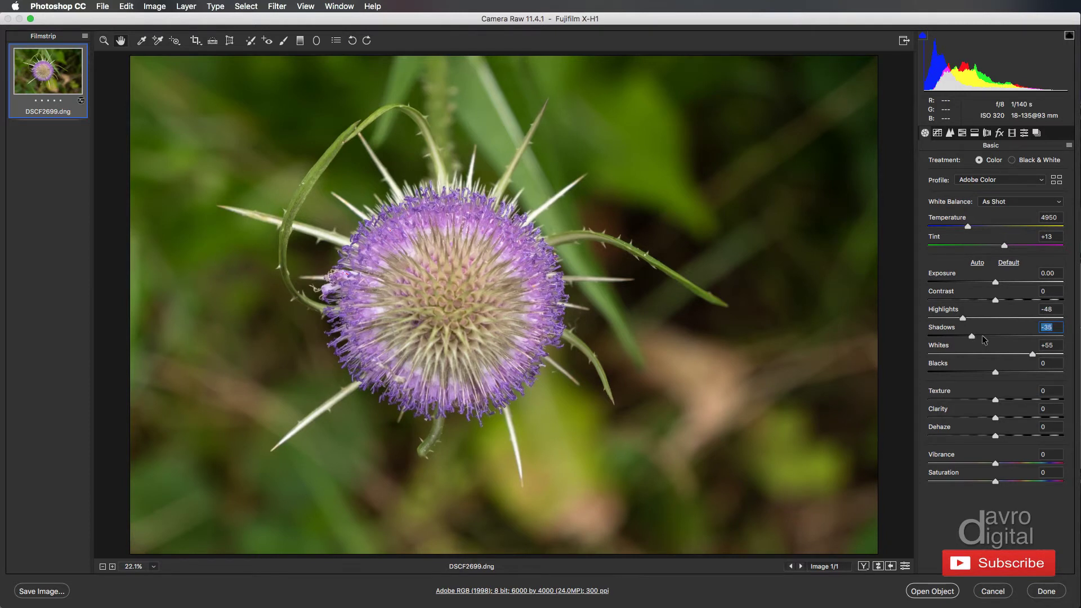
left_click_drag(995, 300, 1007, 299)
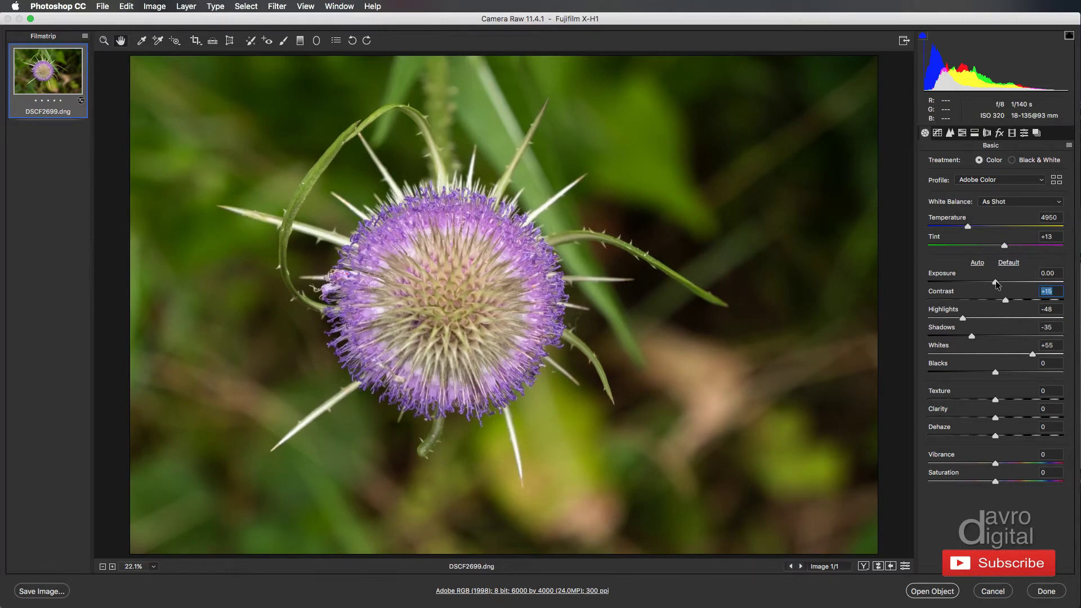
left_click_drag(995, 280, 994, 281)
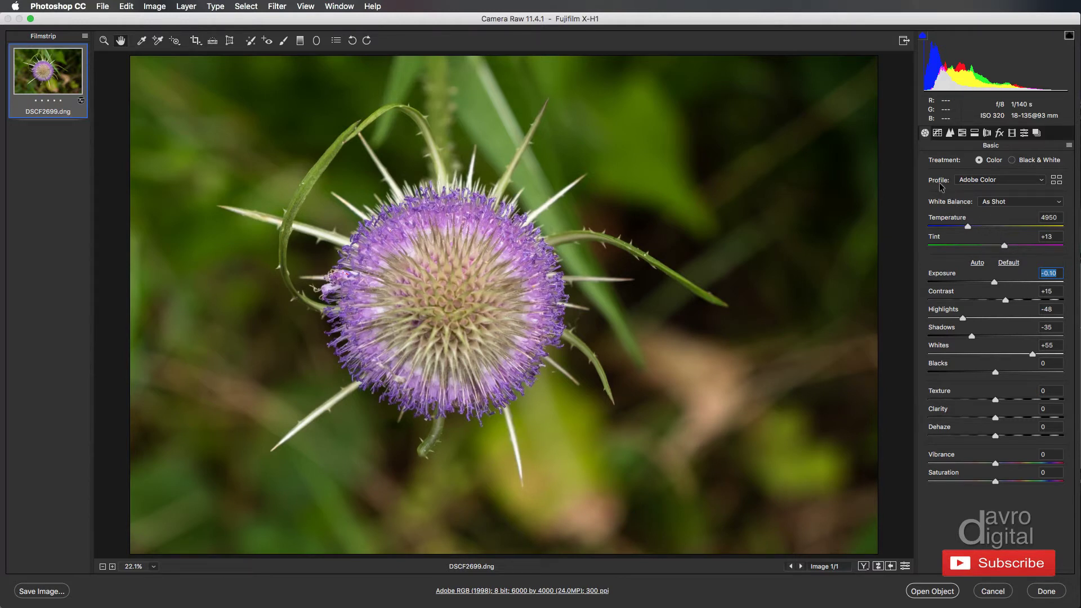
Try the Camera Velvia/Vivid profile on the photo and open the profile browser
left_click(977, 178)
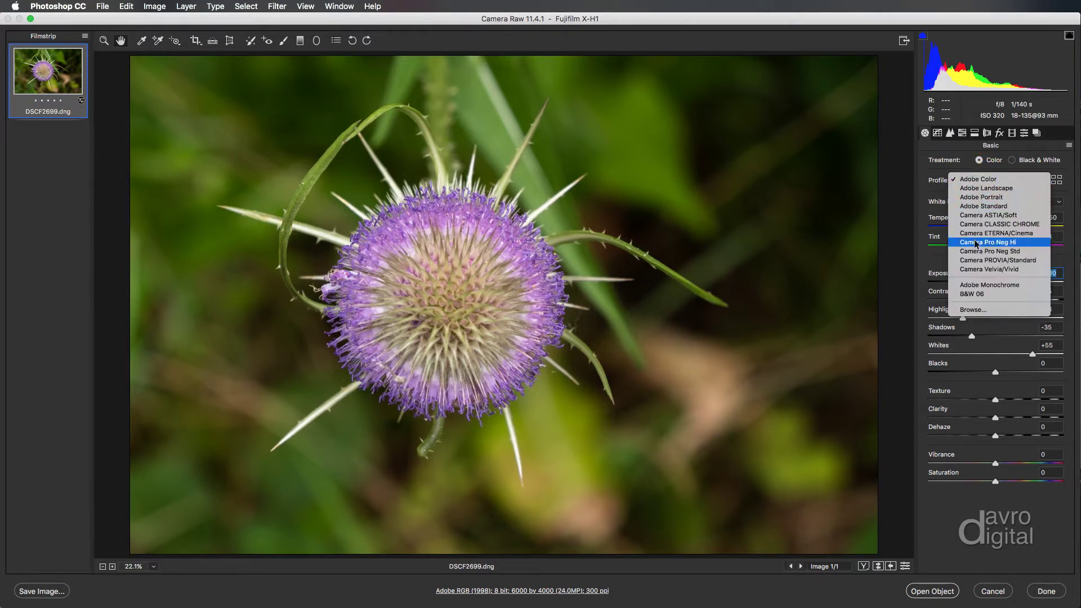
left_click(991, 269)
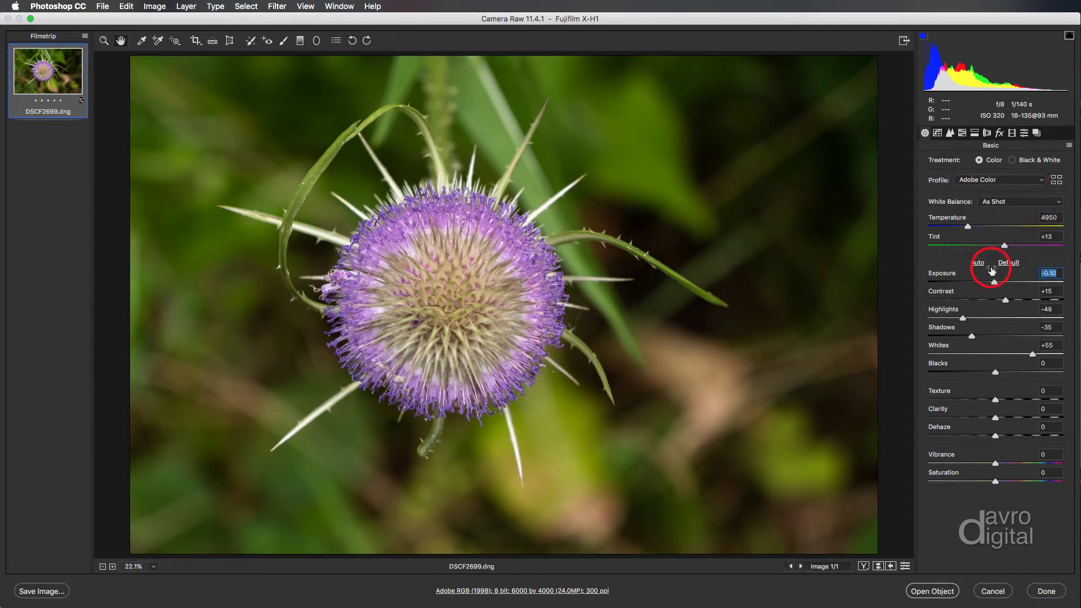
left_click(986, 181)
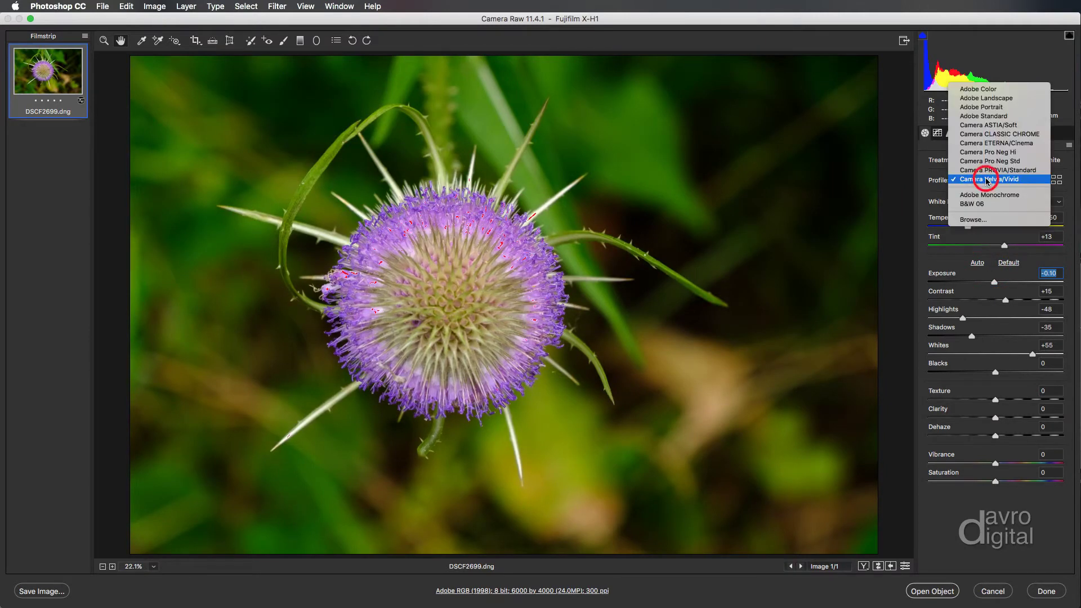
left_click(980, 220)
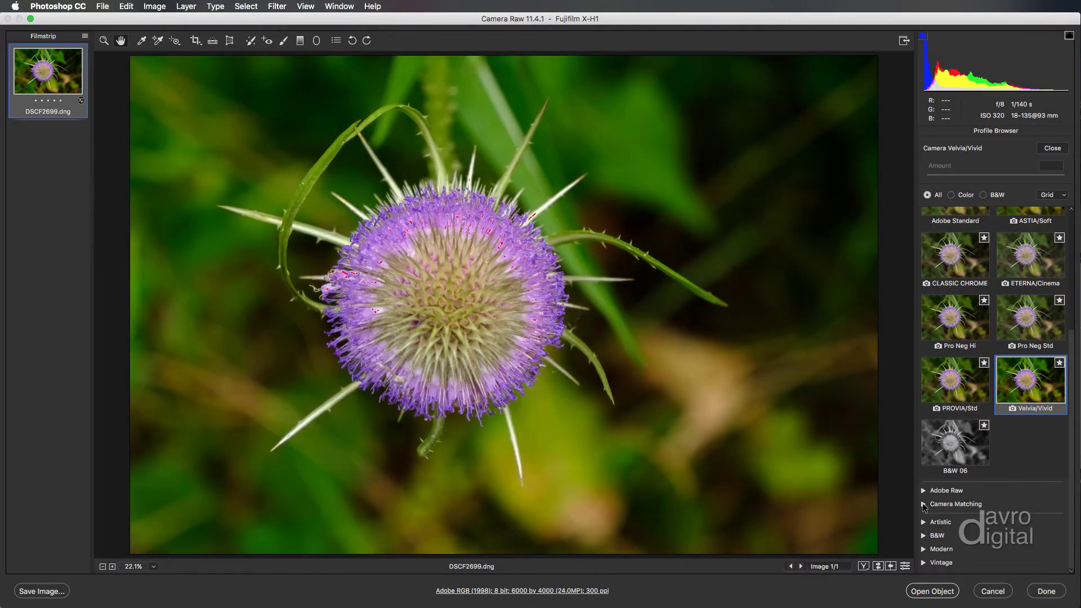
Expand the Camera Matching profiles, preview them on the photo, and collapse the group
left_click(923, 507)
scroll(1000, 480, "down", 5)
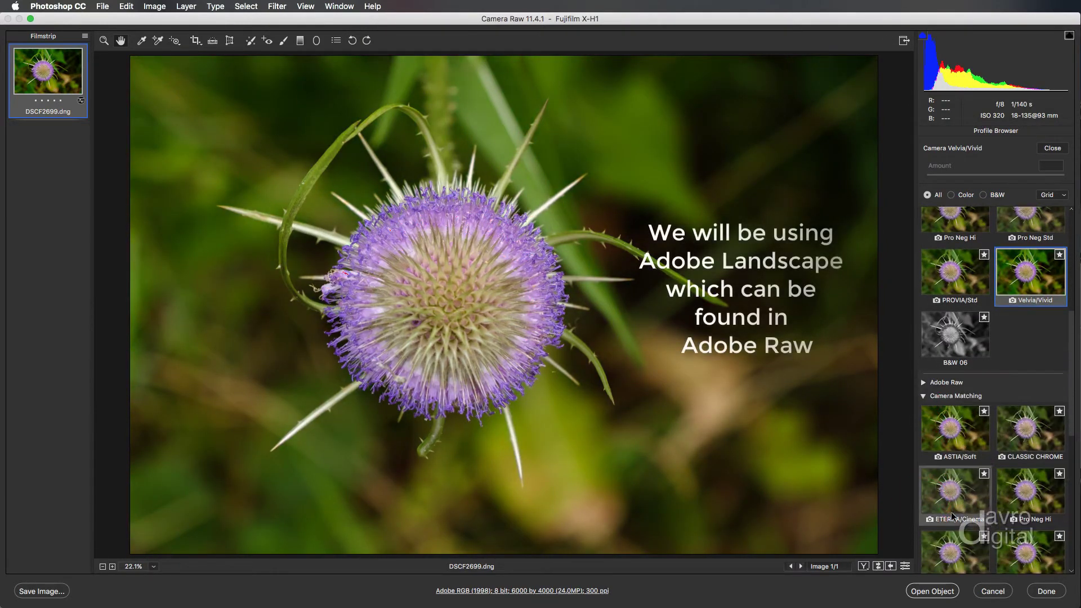
scroll(999, 480, "down", 1)
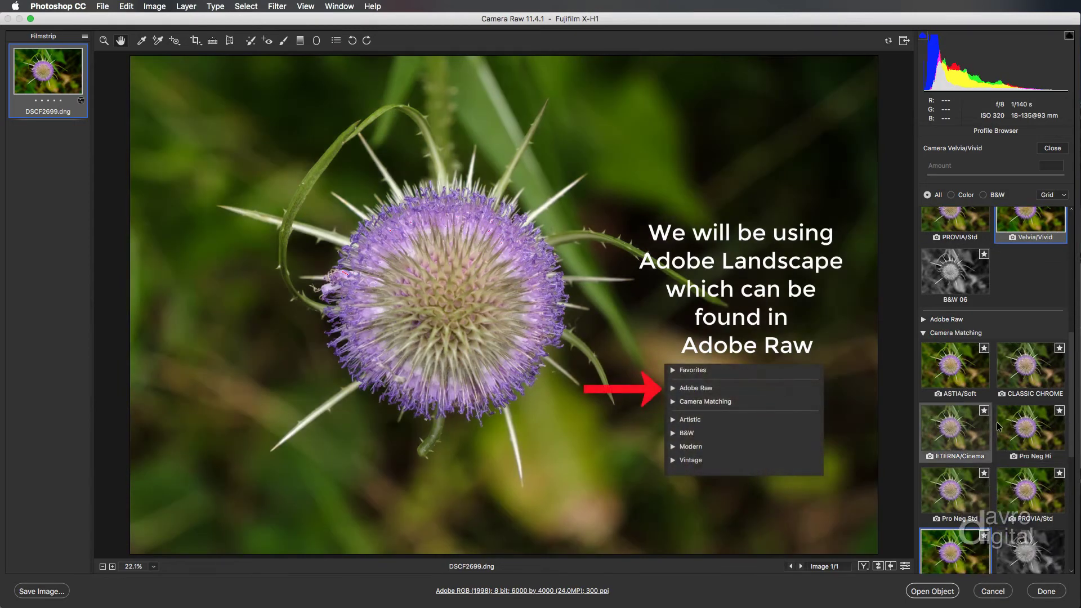
scroll(967, 438, "down", 1)
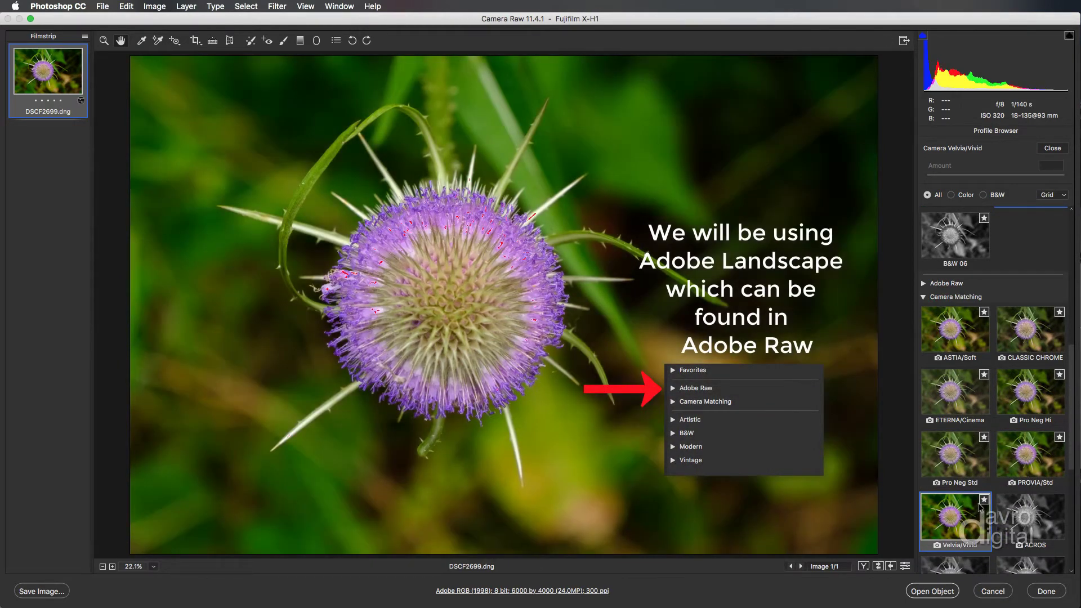
left_click(984, 499)
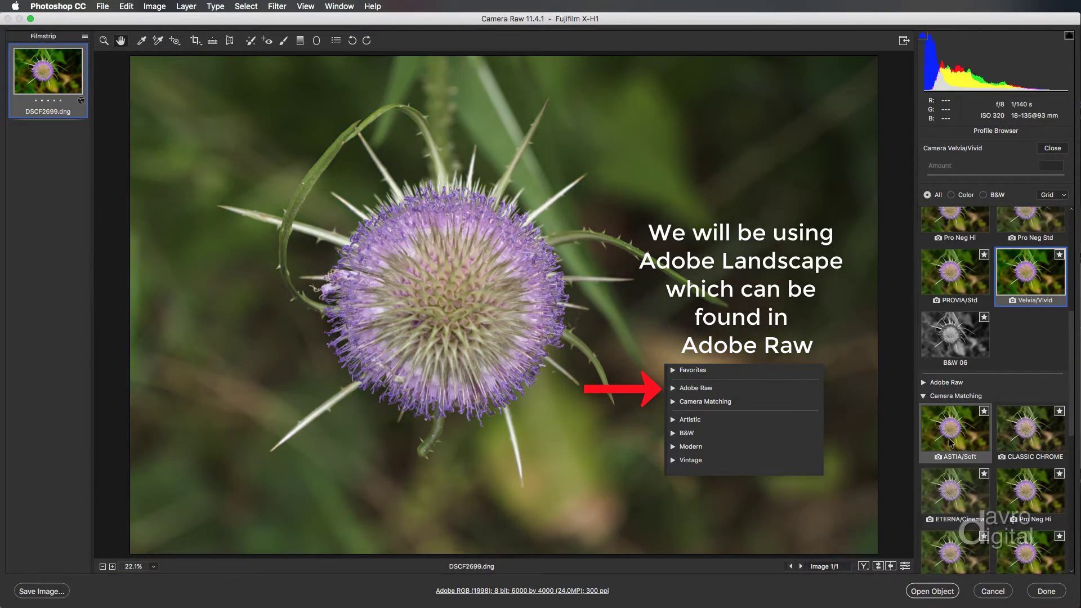
left_click(927, 402)
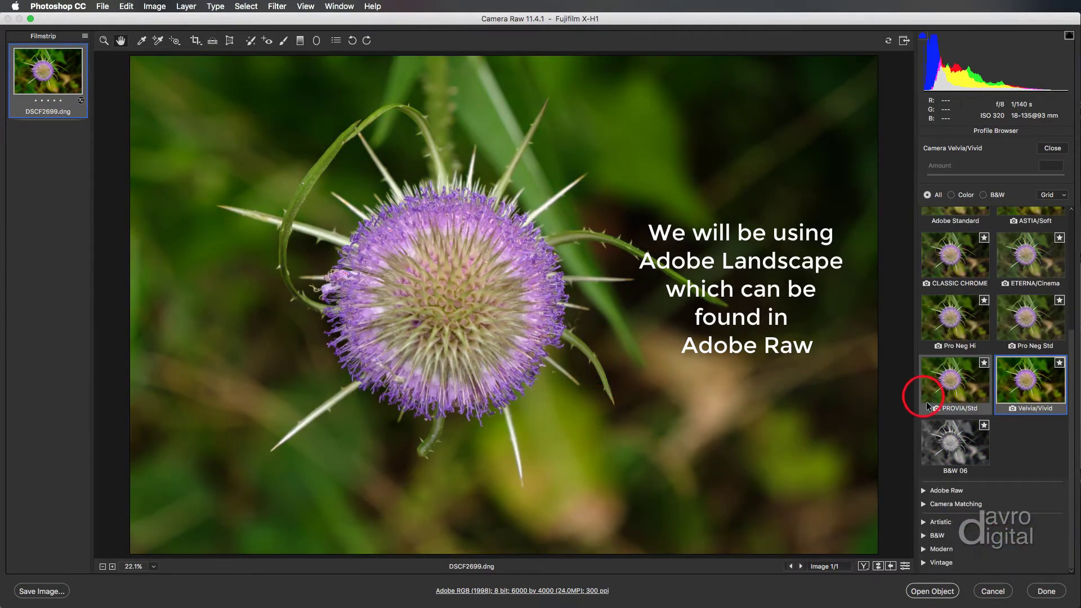
Apply the Adobe Landscape profile from the favorites and close the profile browser
scroll(960, 326, "up", 5)
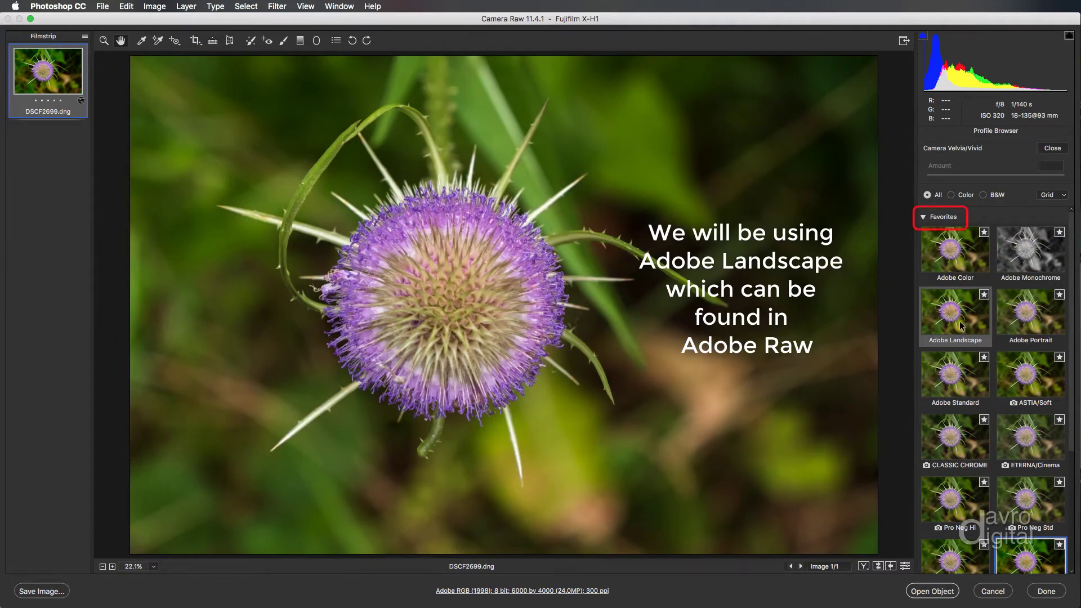
left_click(960, 315)
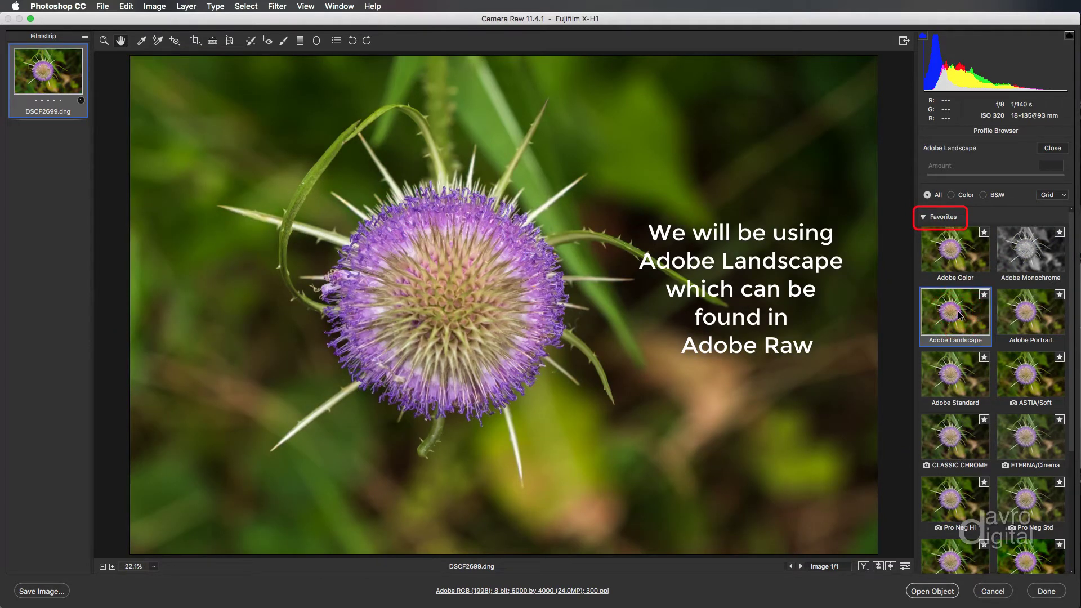
left_click(1053, 149)
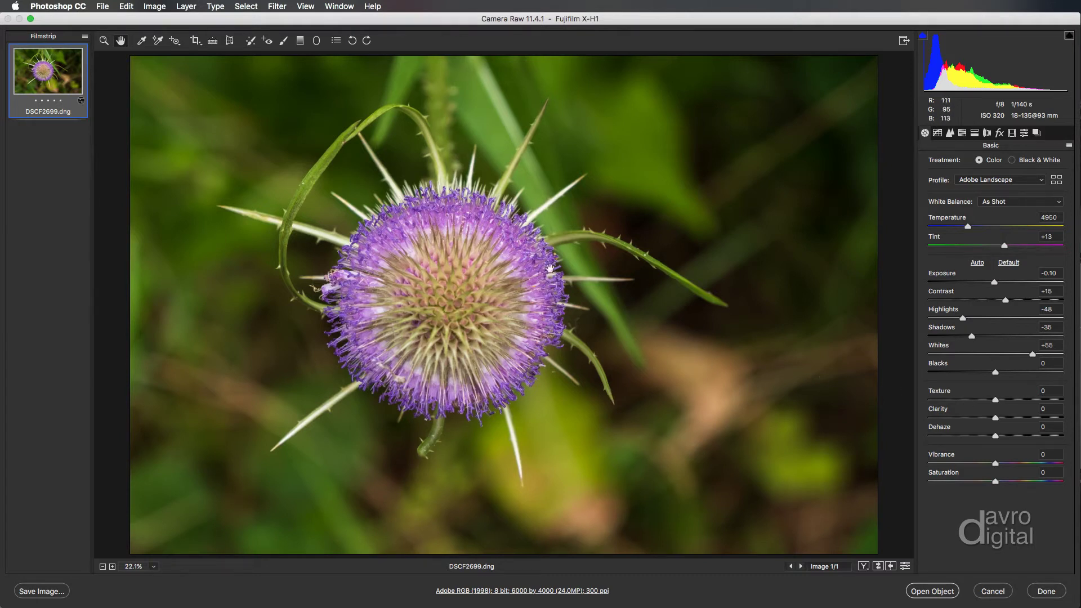
Set the photo's Texture to +45 and Vibrance to +12
left_click(1019, 399)
left_click(1018, 398)
double_click(1025, 399)
left_click(1025, 399)
left_click_drag(996, 463, 1004, 467)
Crop narrow strips off both sides of the photo, to about 5753 by 3986 pixels, and apply the crop
left_click(197, 41)
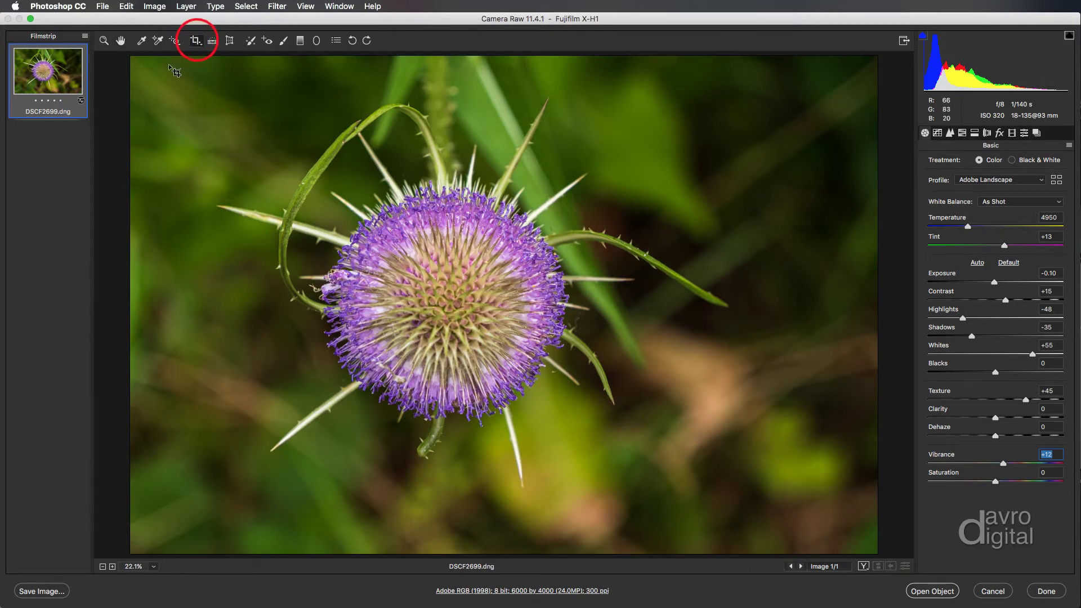
left_click_drag(152, 58, 863, 561)
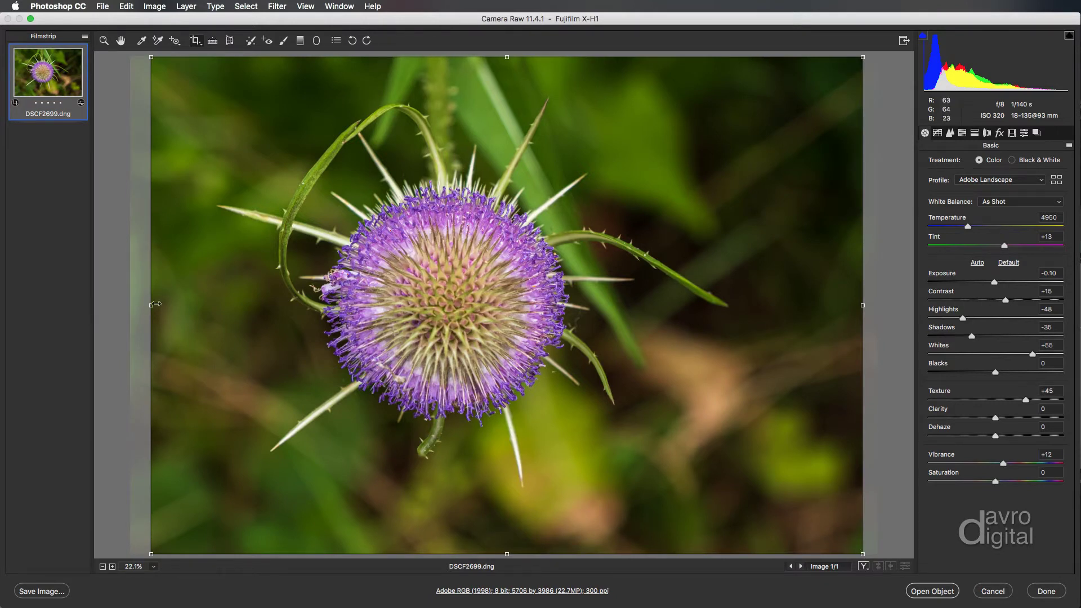
left_click_drag(152, 304, 144, 304)
right_click(204, 395)
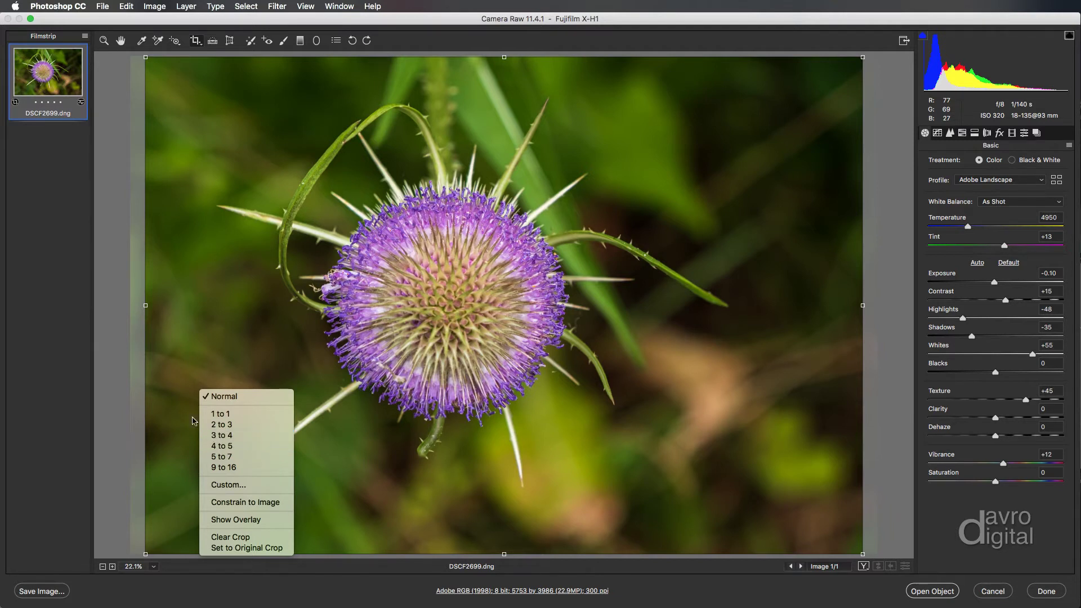
left_click(179, 396)
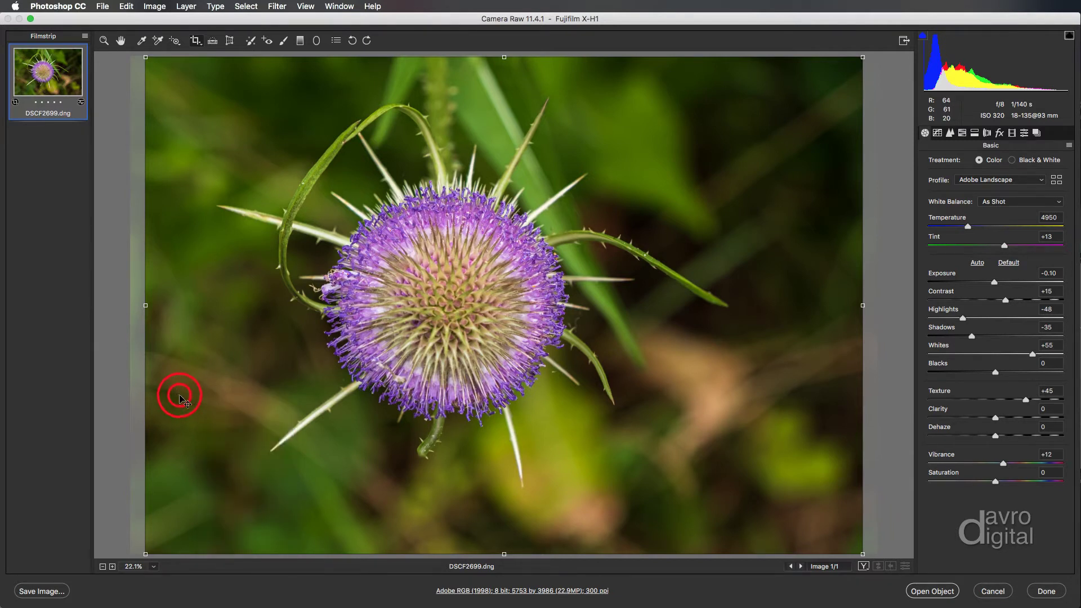
double_click(179, 396)
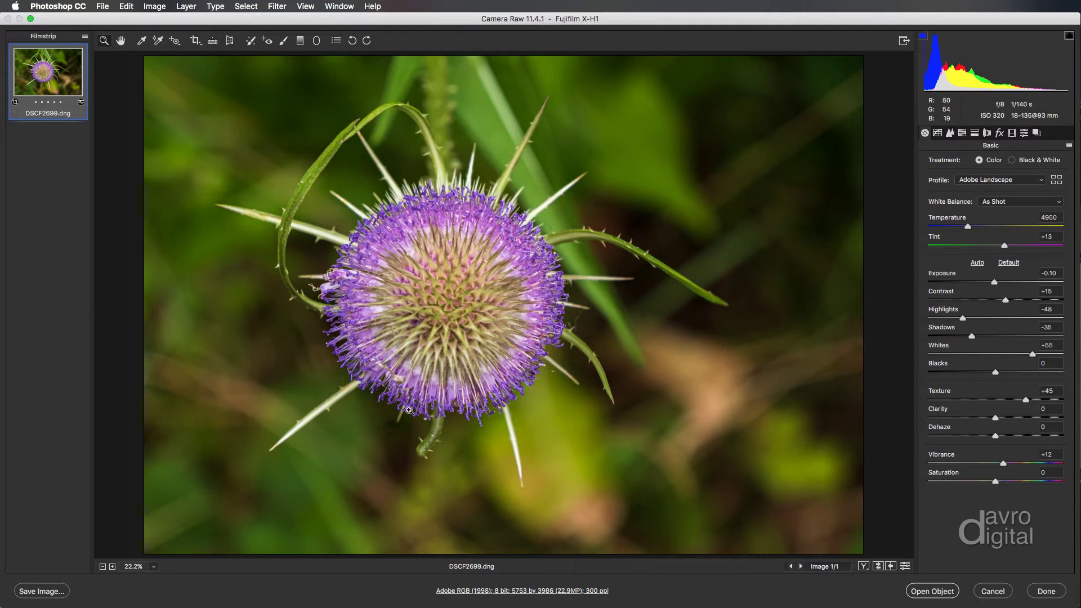
Set the Shadows tint to +56 in the Calibration settings
left_click(1012, 134)
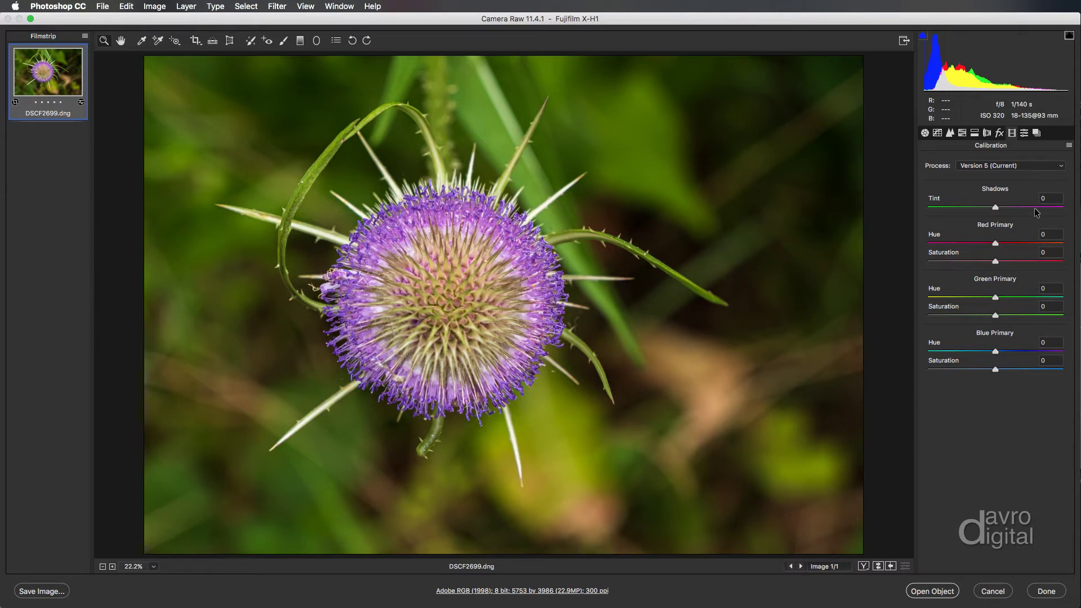
left_click_drag(1034, 208, 1032, 207)
left_click_drag(1033, 207, 1032, 208)
Set both the hue and the saturation of the Red Primary to +31
left_click_drag(1015, 246, 1006, 248)
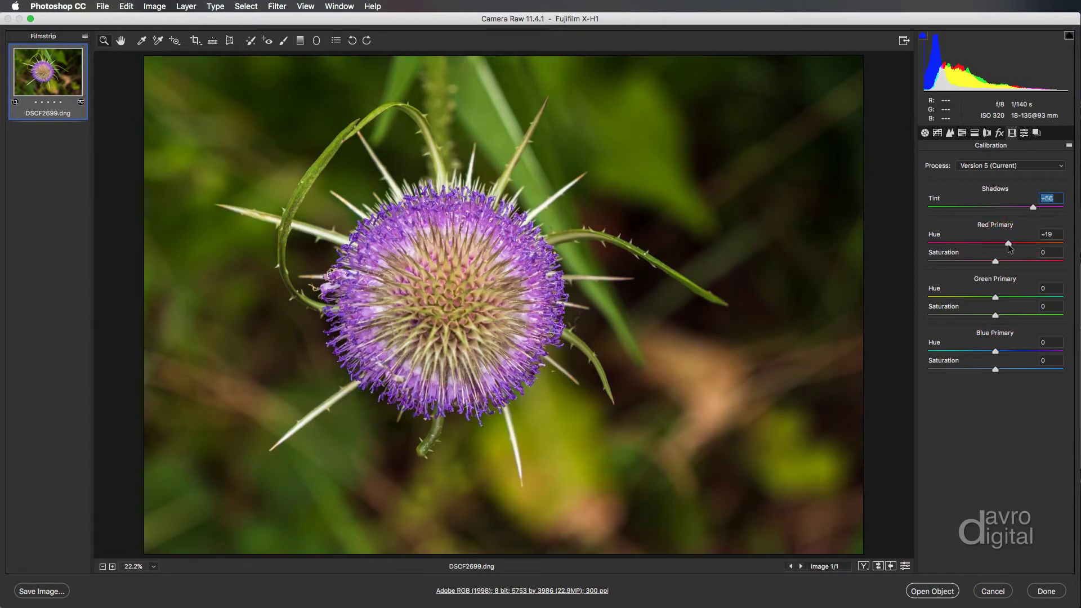
left_click(1011, 244)
mouse_move(1012, 244)
left_mouse_down()
mouse_move(1014, 260)
mouse_move(983, 262)
mouse_move(1014, 261)
left_mouse_up()
left_click_drag(1015, 263, 1019, 263)
Set both the hue and the saturation of the Green Primary to +38
mouse_move(997, 298)
left_mouse_down()
mouse_move(923, 292)
mouse_move(1008, 302)
left_mouse_up()
key("Tab")
left_click(1021, 315)
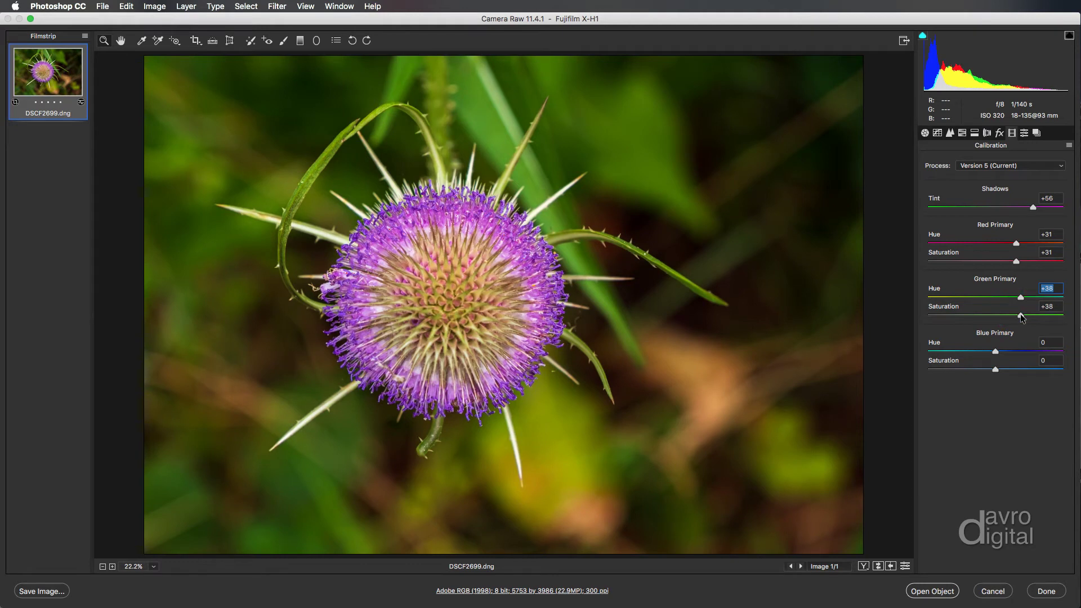
key("Tab")
Set the Blue Primary hue to -23 and saturation to +10, and compare the calibration with its defaults
left_click(996, 351)
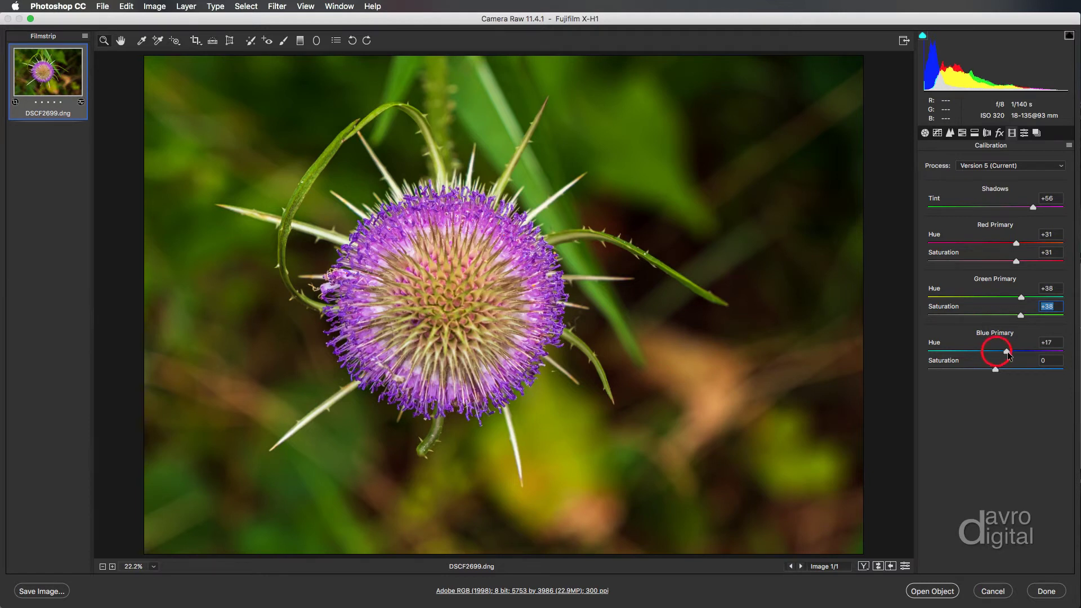
left_click_drag(996, 353, 980, 349)
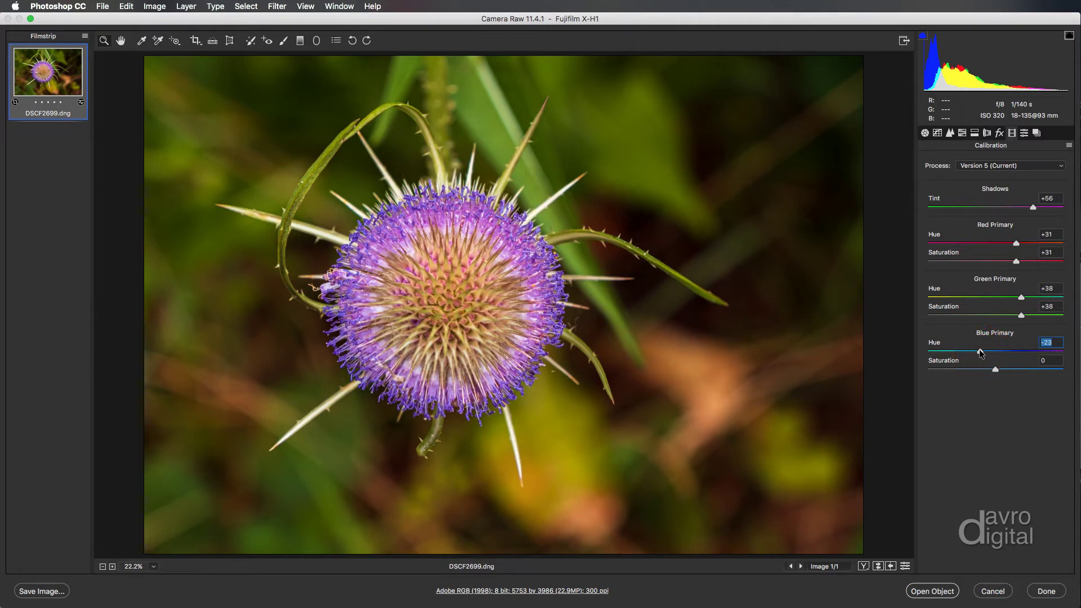
left_click_drag(996, 369, 998, 371)
left_click(1003, 369)
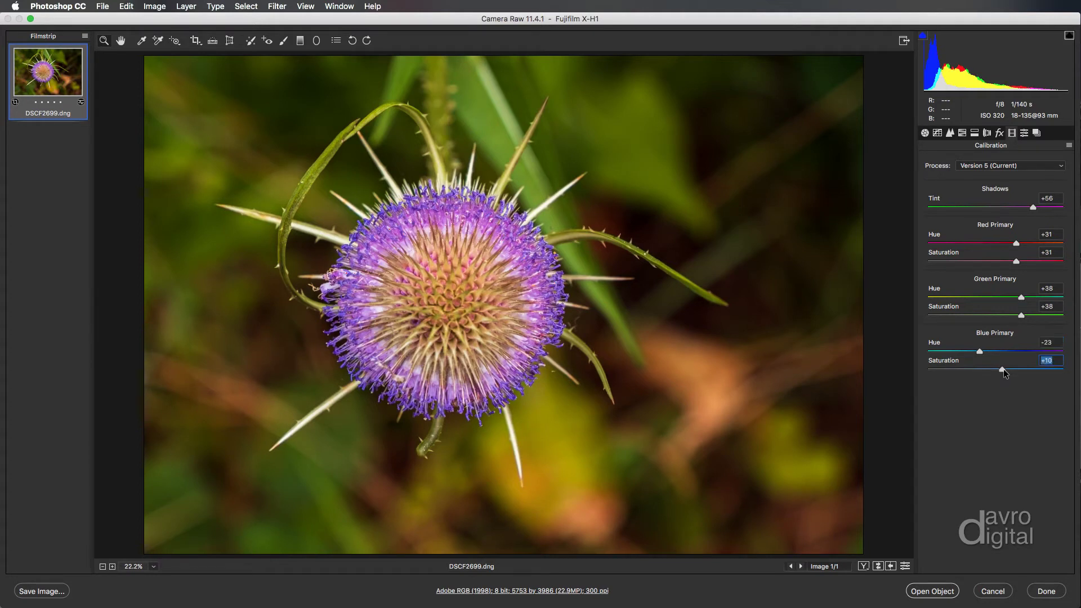
left_click(905, 566)
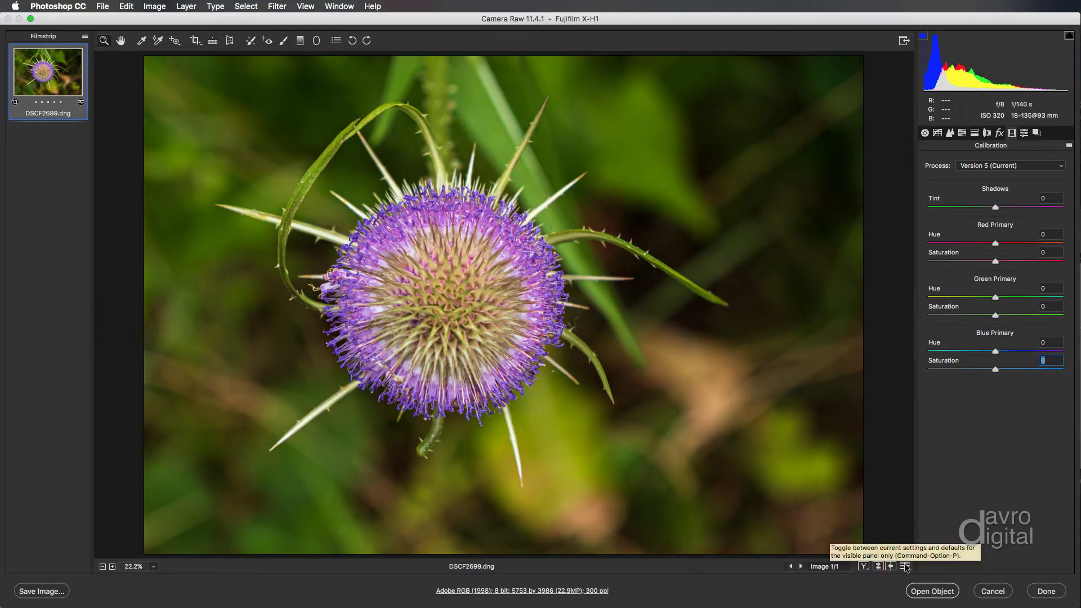
left_click(905, 566)
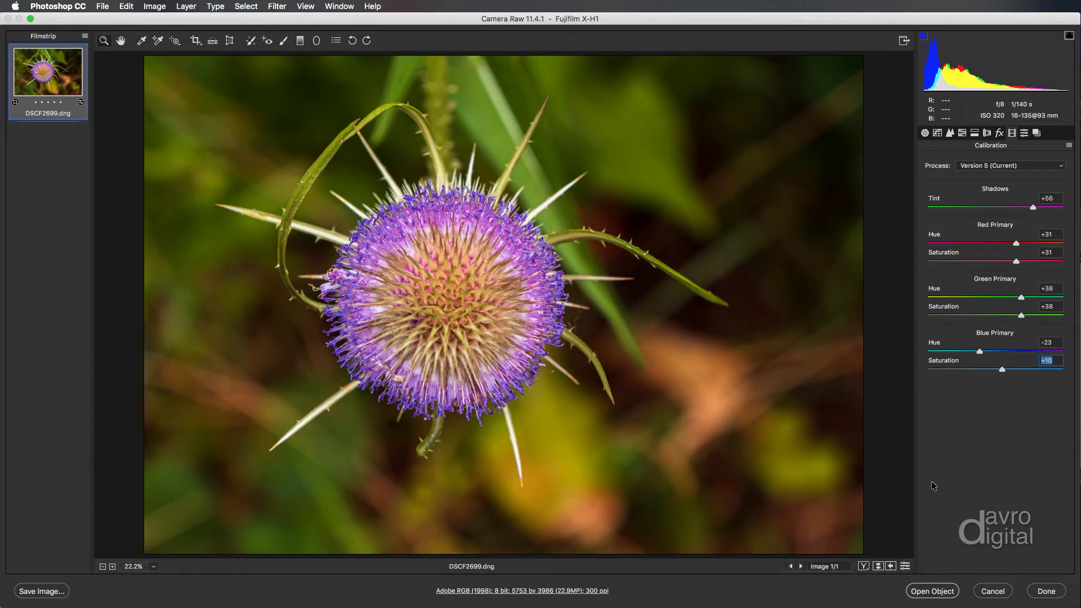
Add a post-crop vignette with an amount of -28 and compare the photo with and without it
left_click(999, 133)
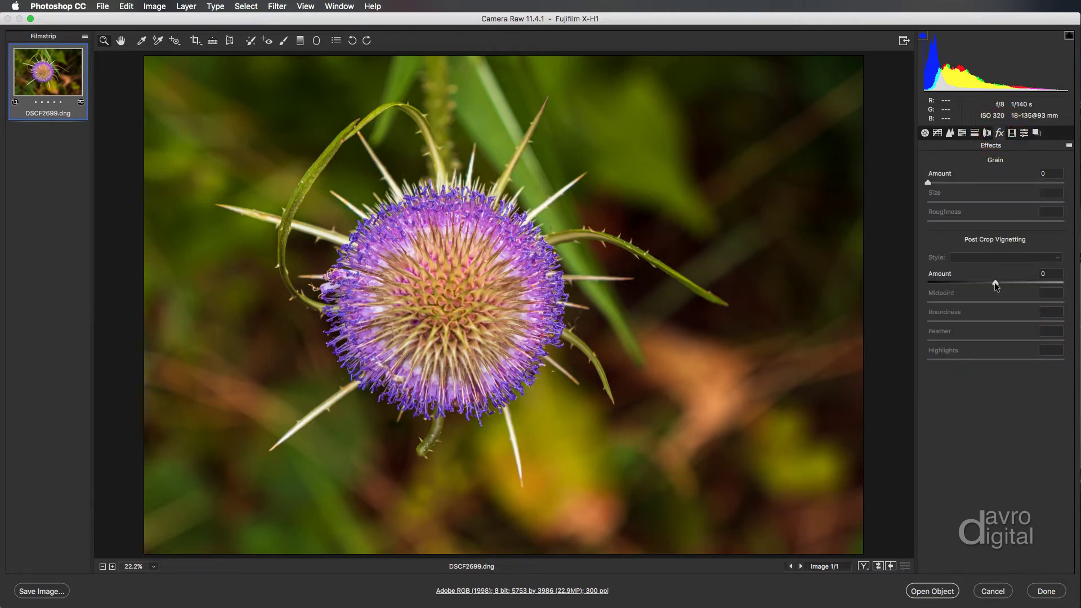
left_click_drag(994, 284, 976, 284)
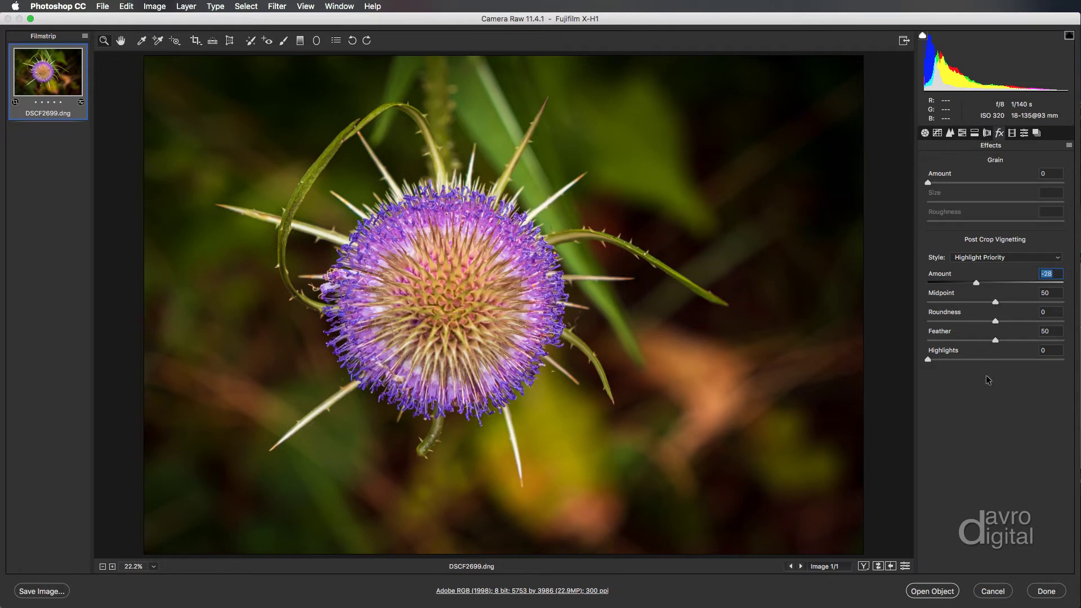
left_click(904, 565)
left_click(905, 565)
Open the developed raw photo in Photoshop as a Smart Object
key("shift")
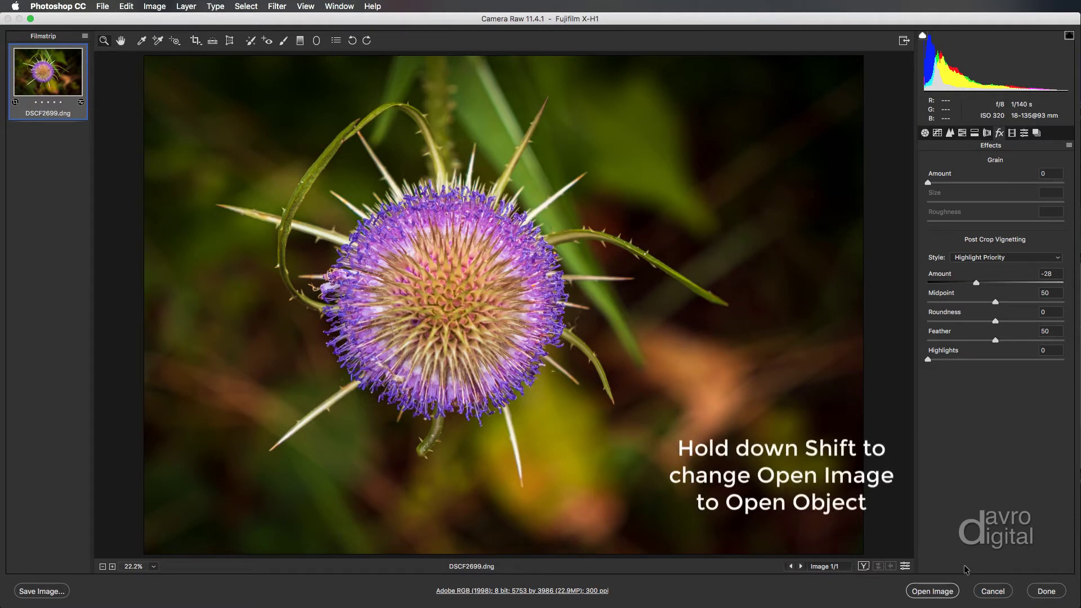
key("shift")
left_click(935, 592, "shift")
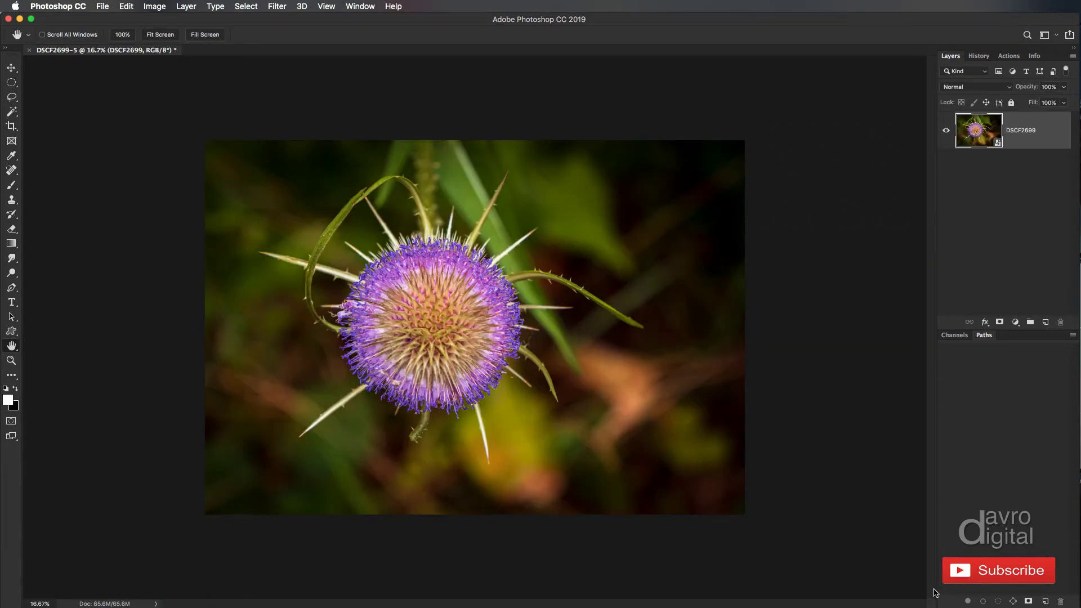
Reopen the Smart Object's raw settings in Camera Raw for review and close them without changes
key("super+0")
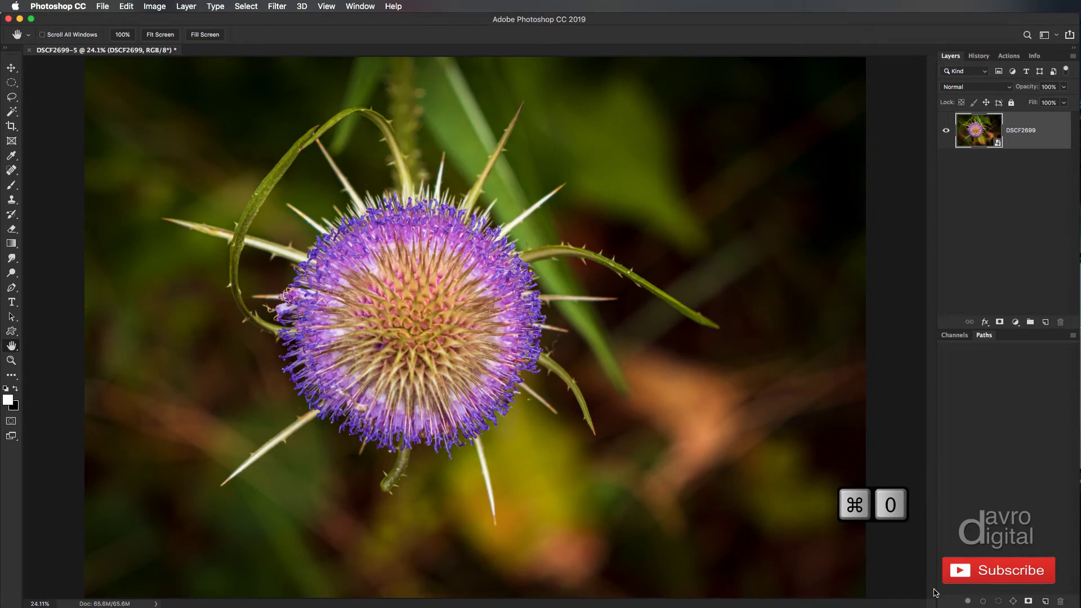
double_click(979, 132)
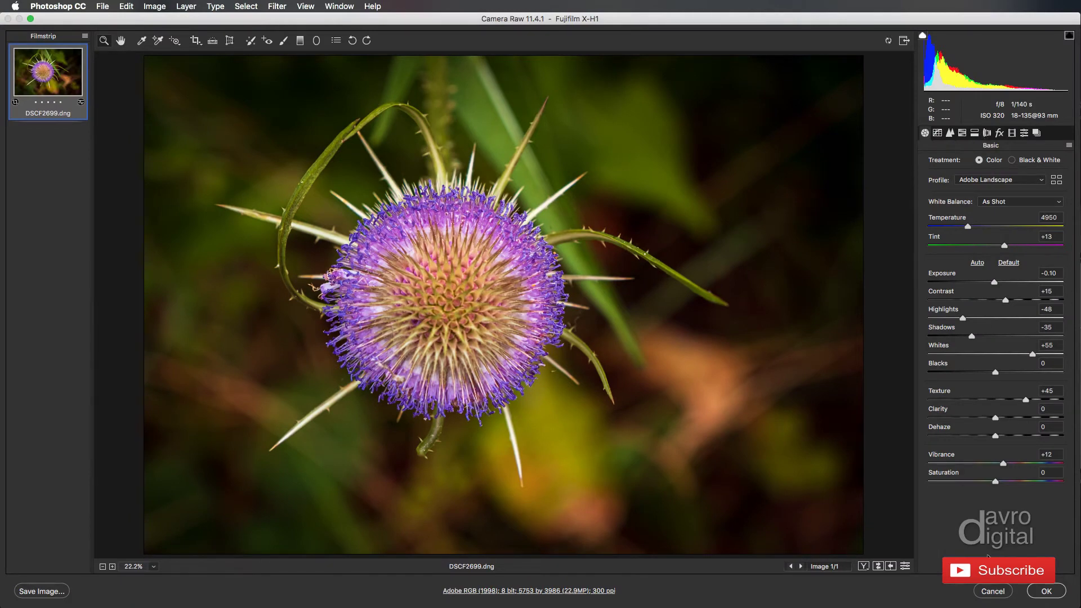
left_click(990, 591)
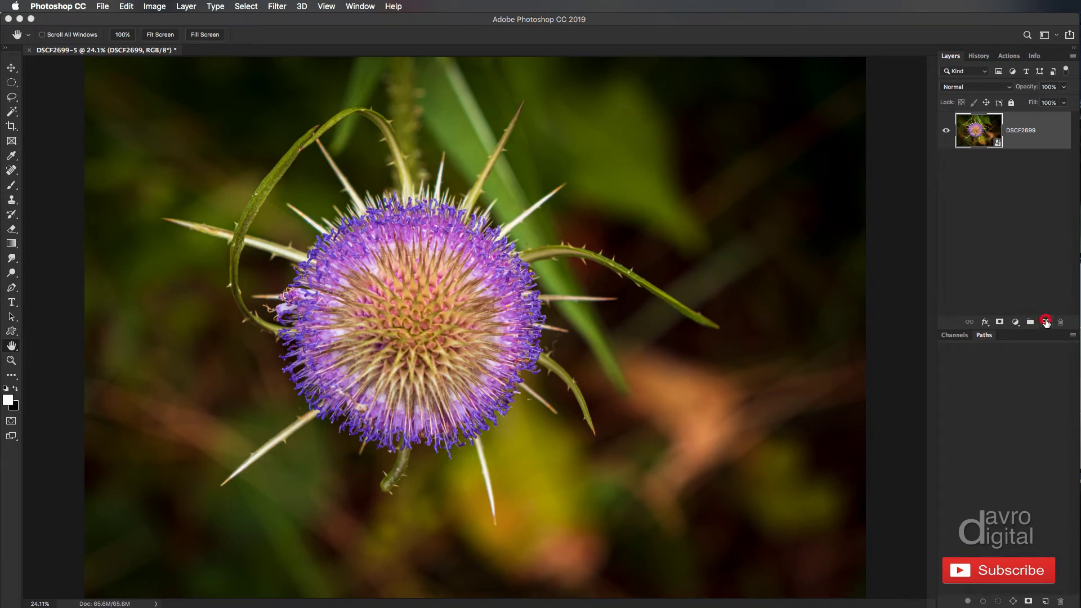
Stamp the visible image onto a new layer above the raw layer and convert it to a Smart Object
left_click(1045, 322)
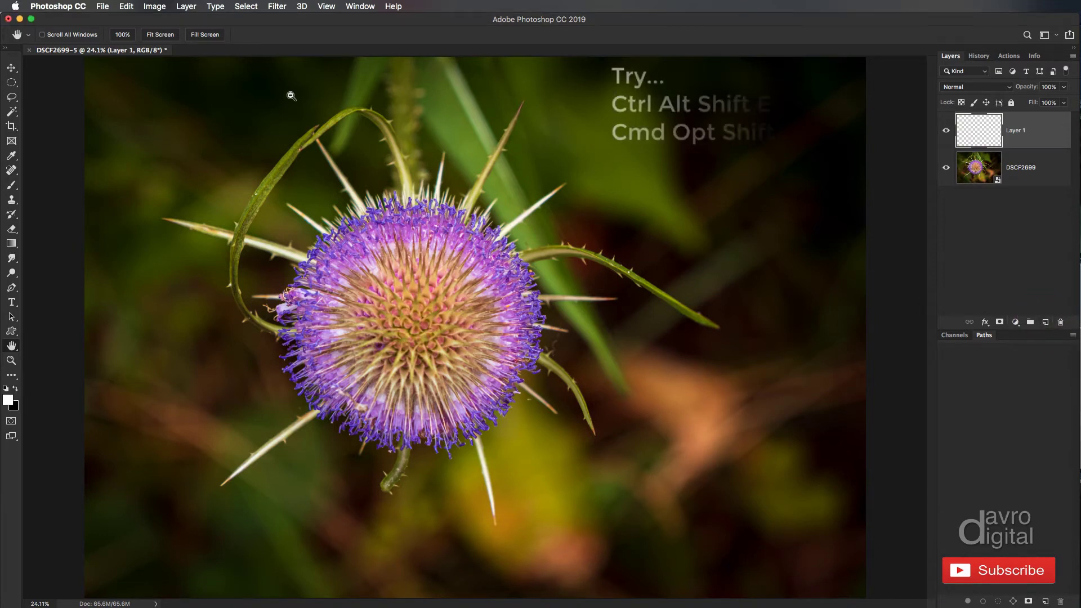
left_click(186, 7)
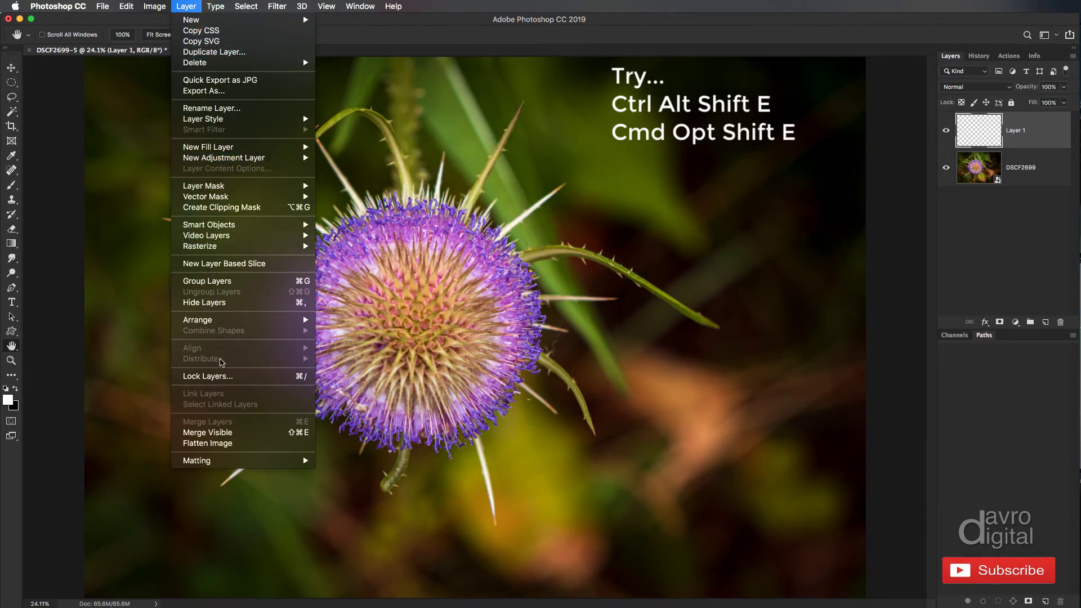
left_click(225, 433)
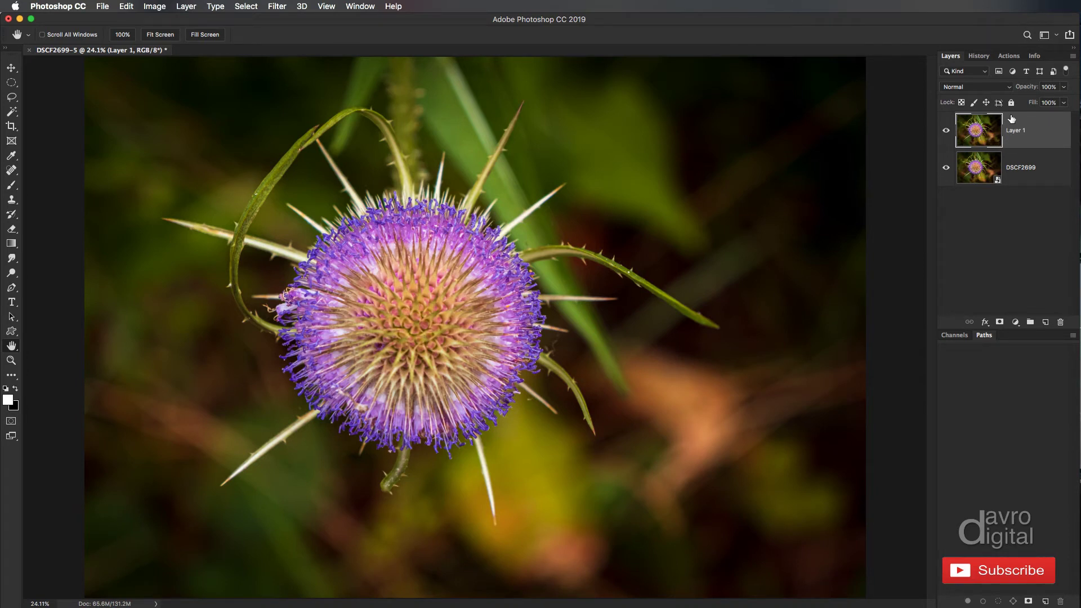
right_click(1009, 119)
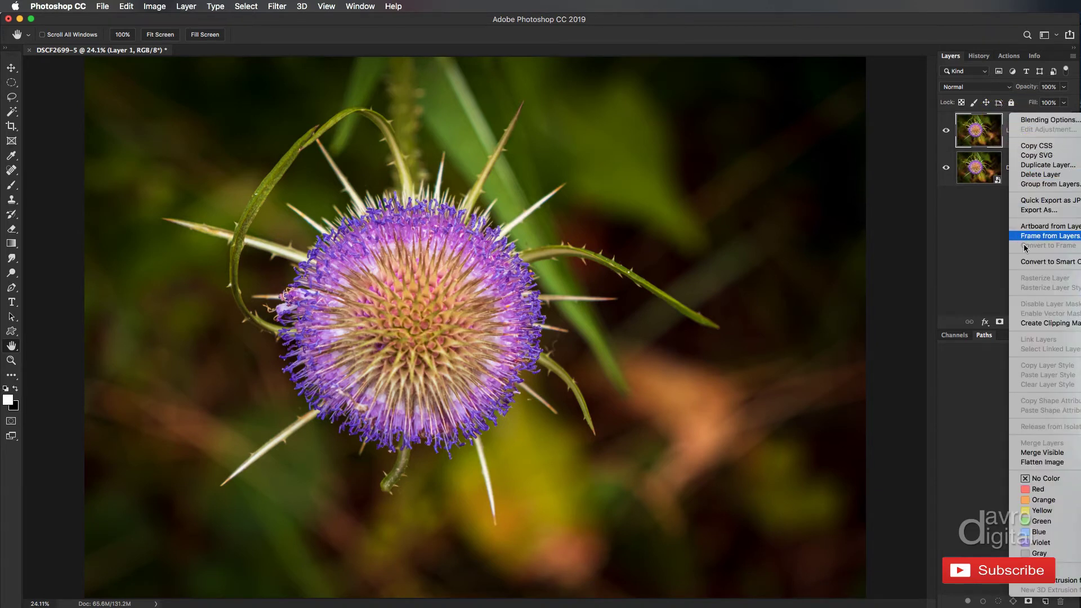
left_click(1025, 262)
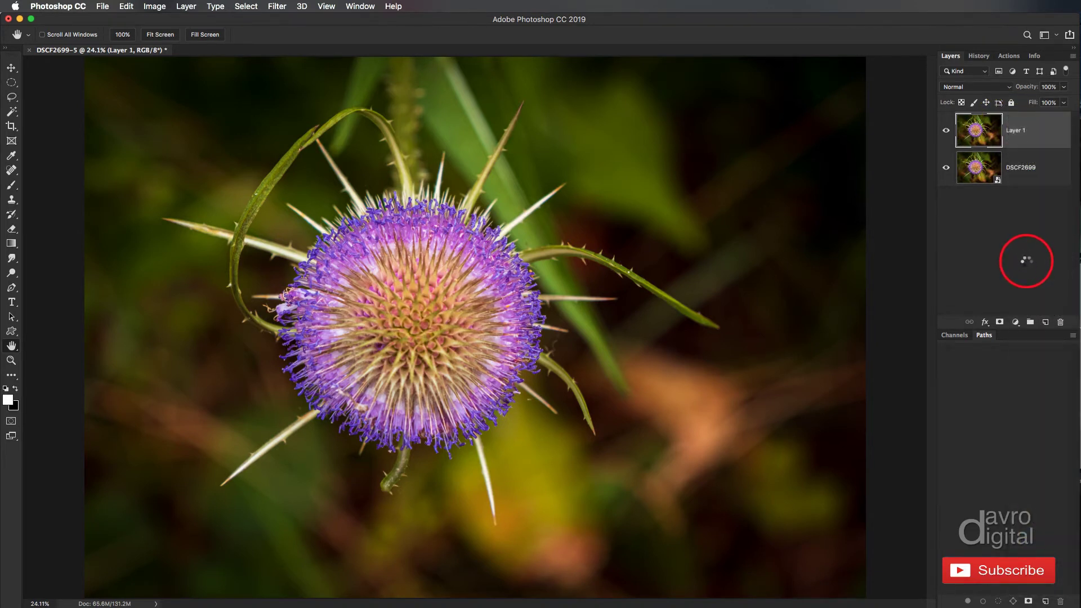
Open the contents of the stamped Smart Object and convert that document to Lab Color mode
double_click(982, 130)
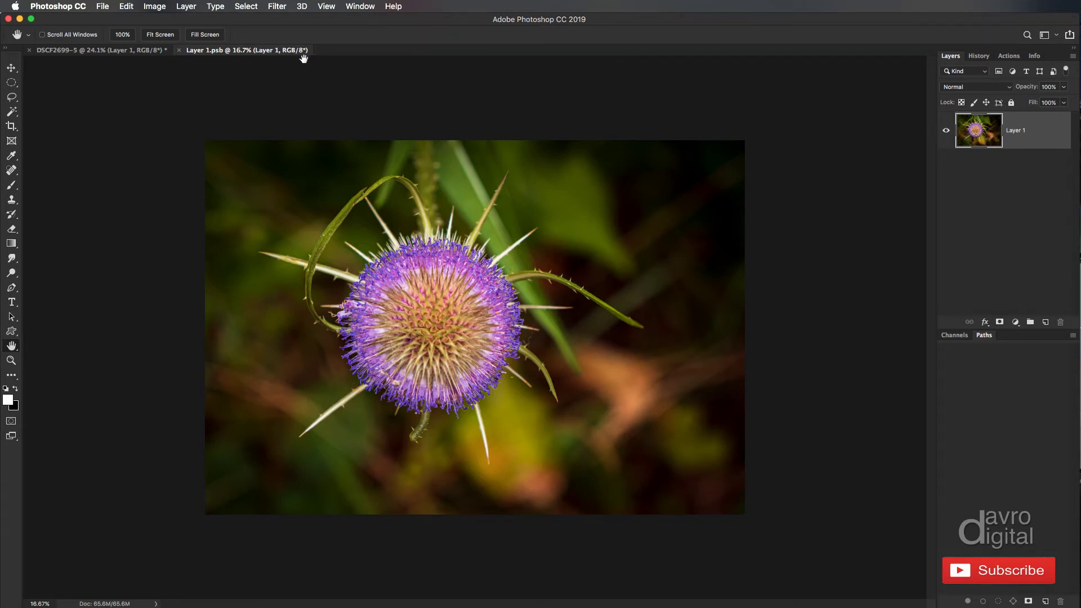
key("super+0")
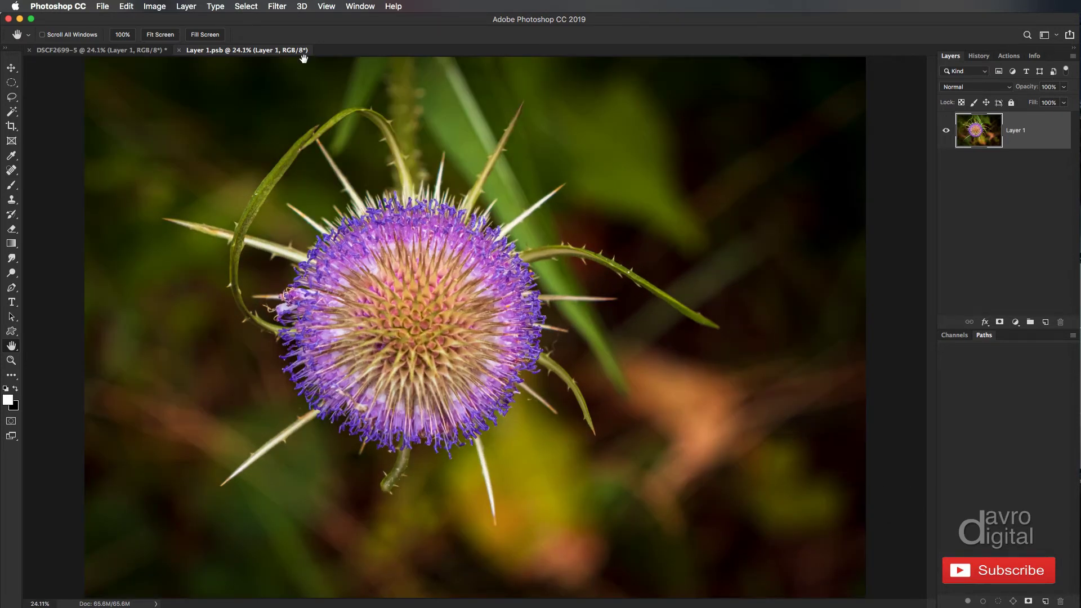
left_click(153, 6)
mouse_move(169, 20)
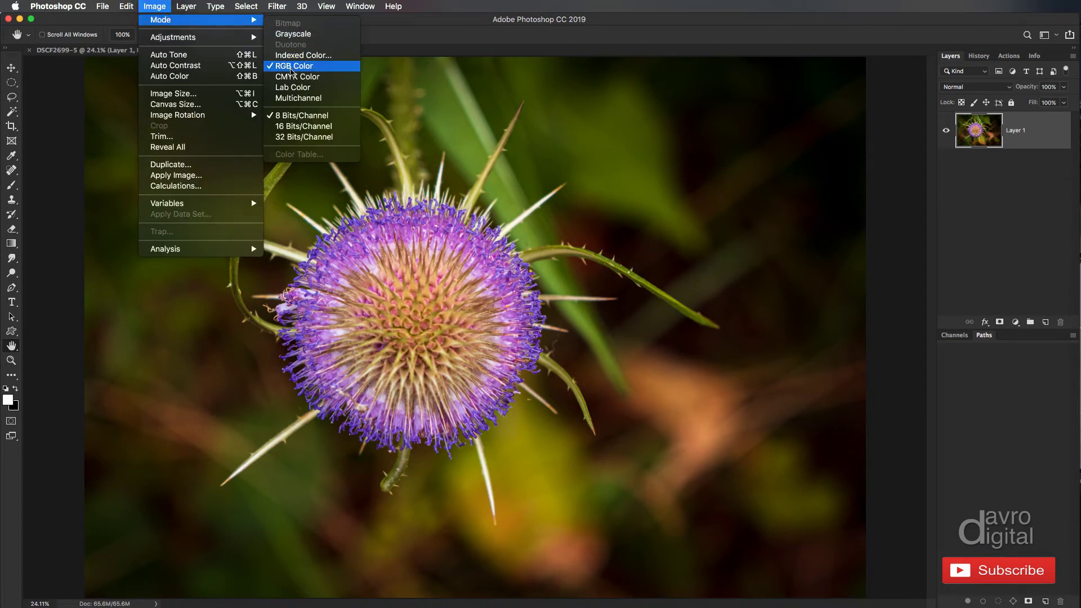
left_click(291, 88)
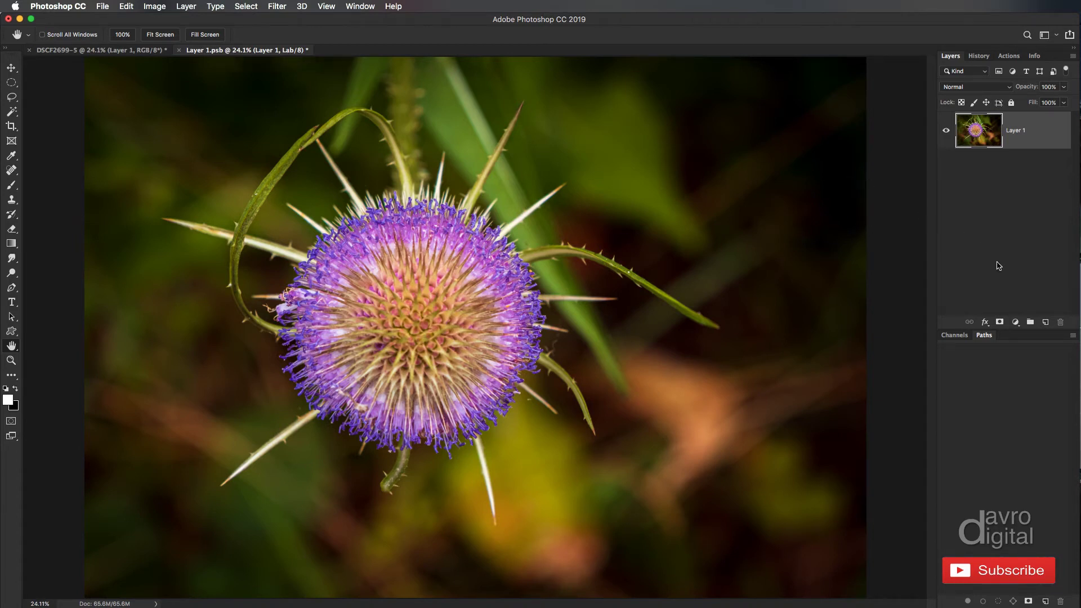
Add a Curves adjustment layer and set its curve display to the finer grid
left_click(1016, 322)
left_click(1023, 388)
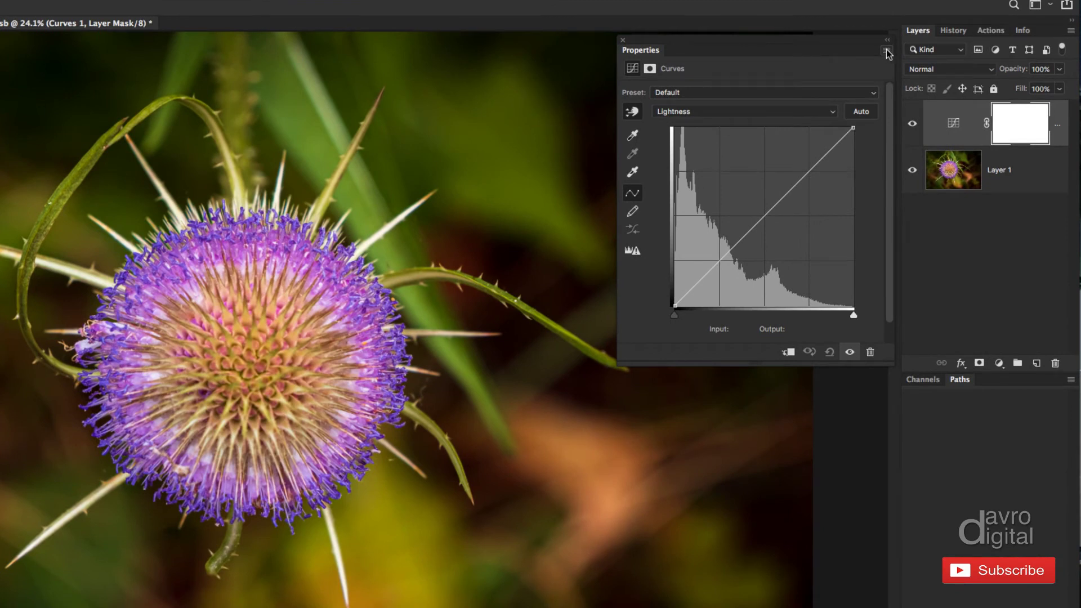
left_click(886, 52)
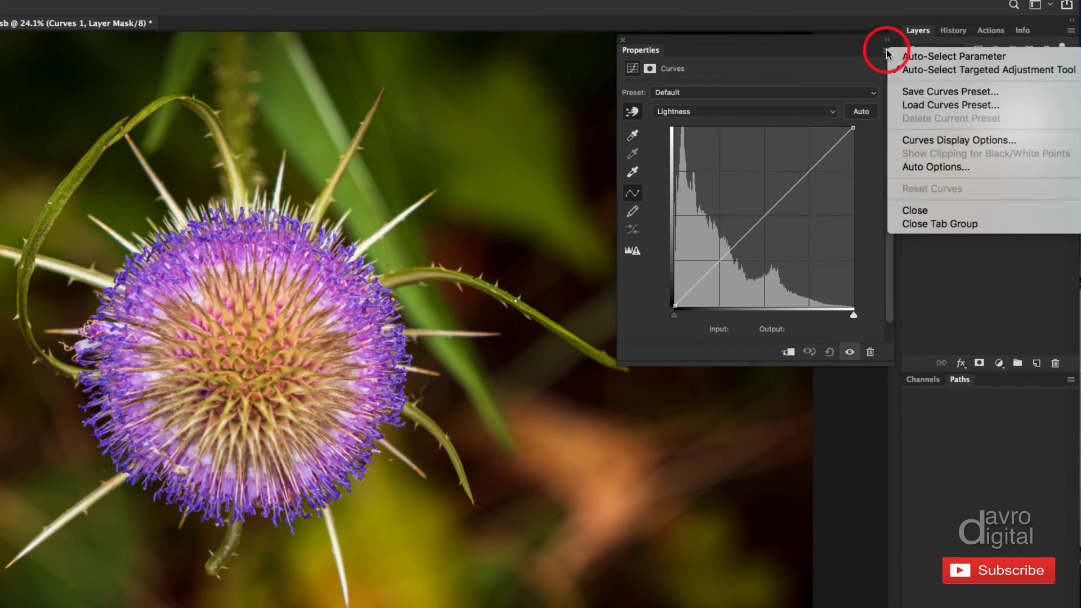
left_click(912, 141)
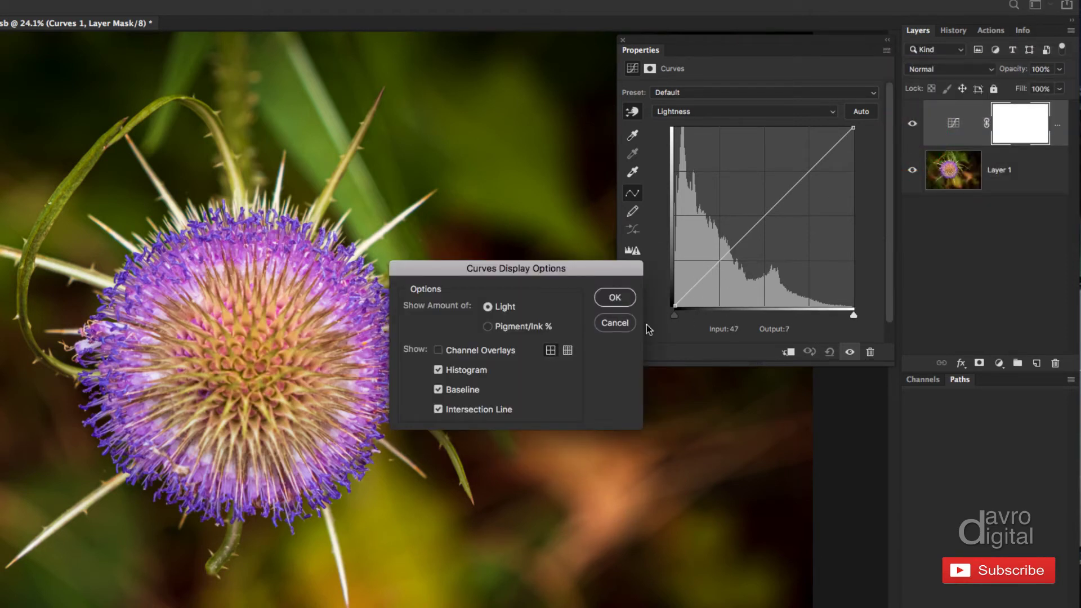
left_click(568, 350)
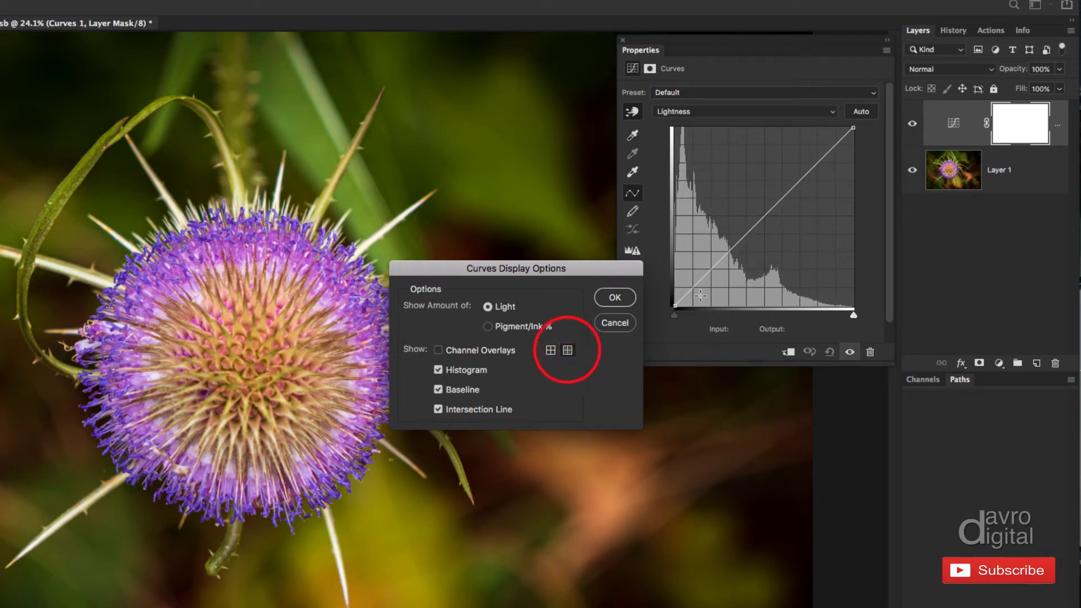
left_click(615, 299)
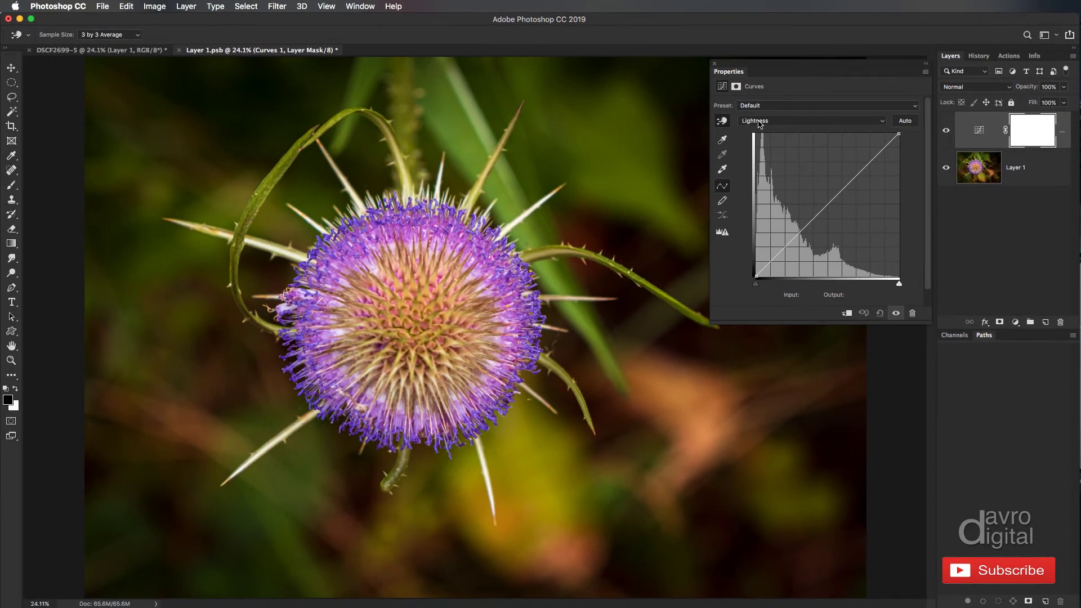
In the a channel, move the curve's white point input to 103 and its black point input to -105
left_click(759, 123)
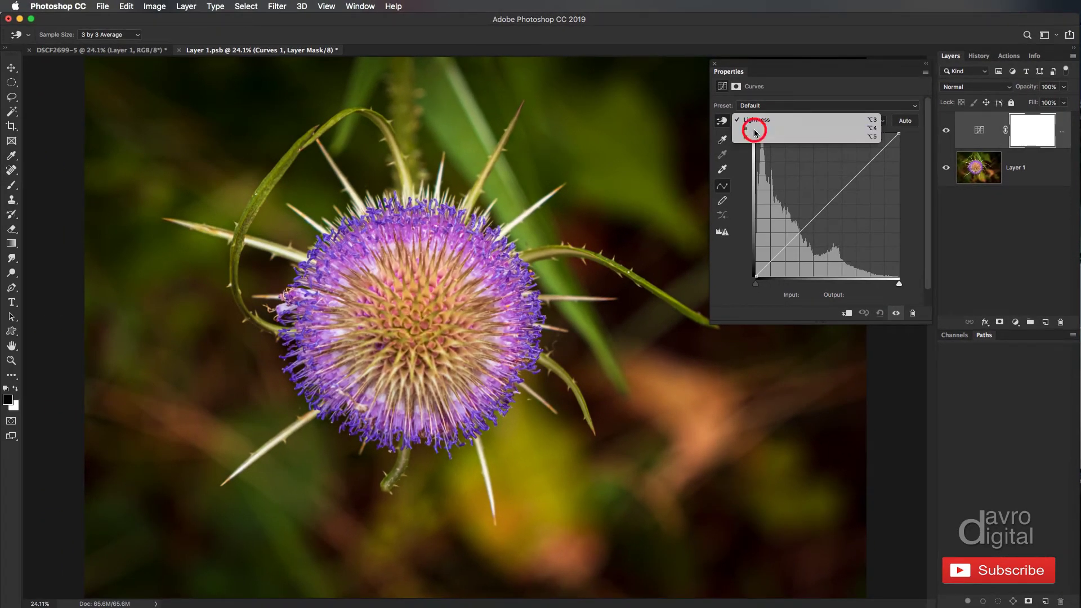
left_click(755, 129)
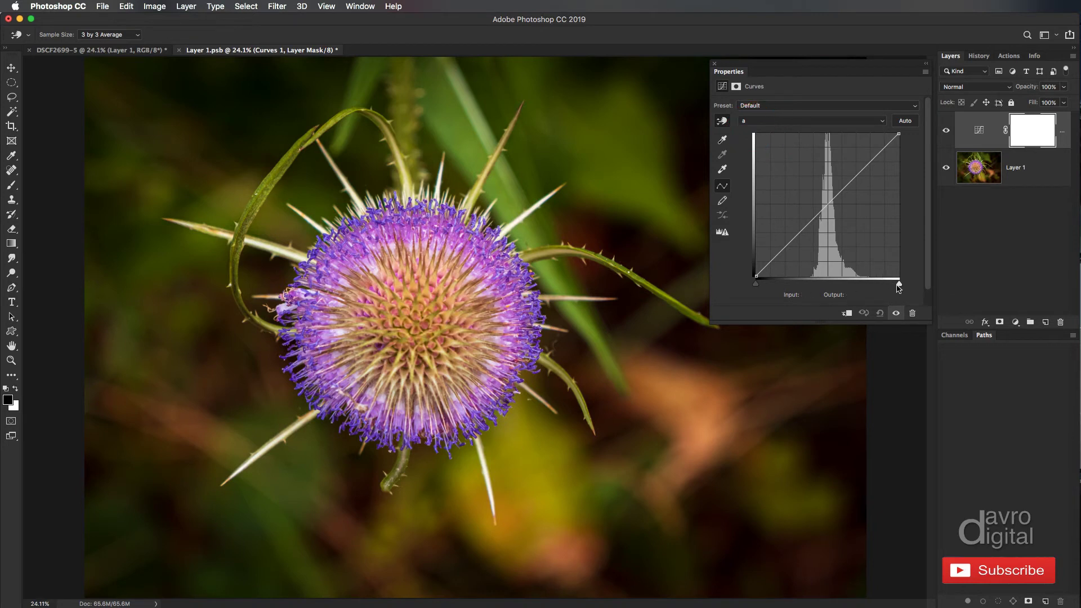
left_click_drag(899, 286, 886, 287)
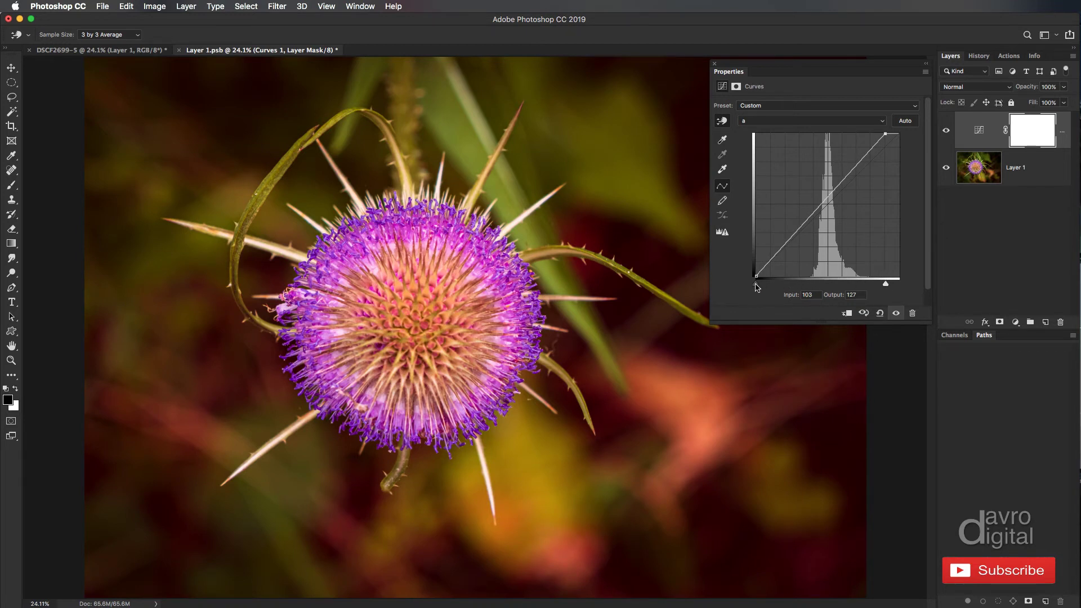
left_click_drag(757, 286, 769, 290)
In the b channel, move the curve's white point input to about 102 and its black point input to -105
left_click(775, 123)
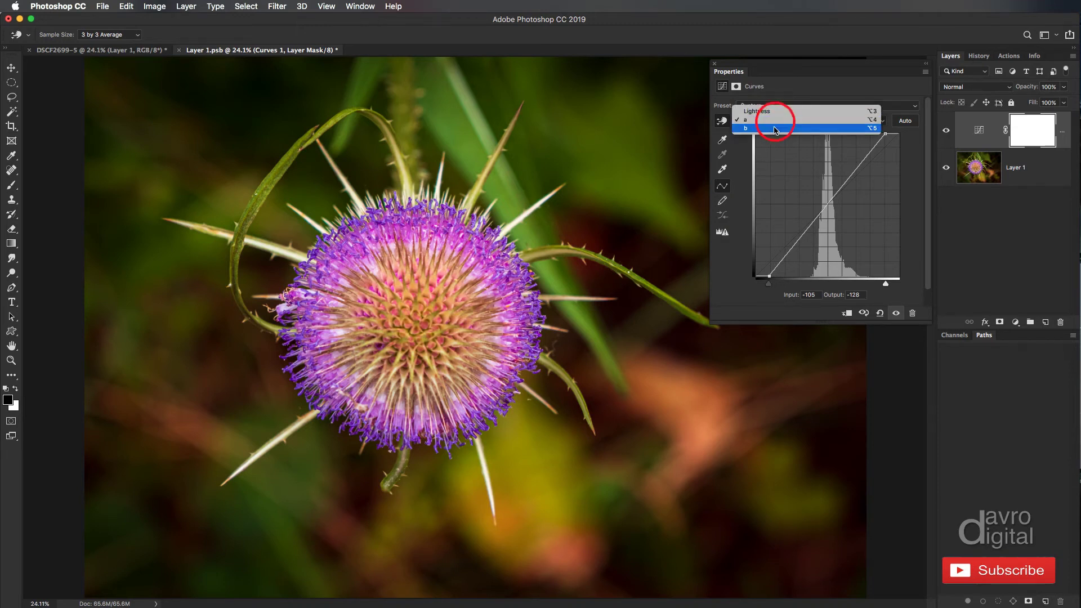
left_click(775, 130)
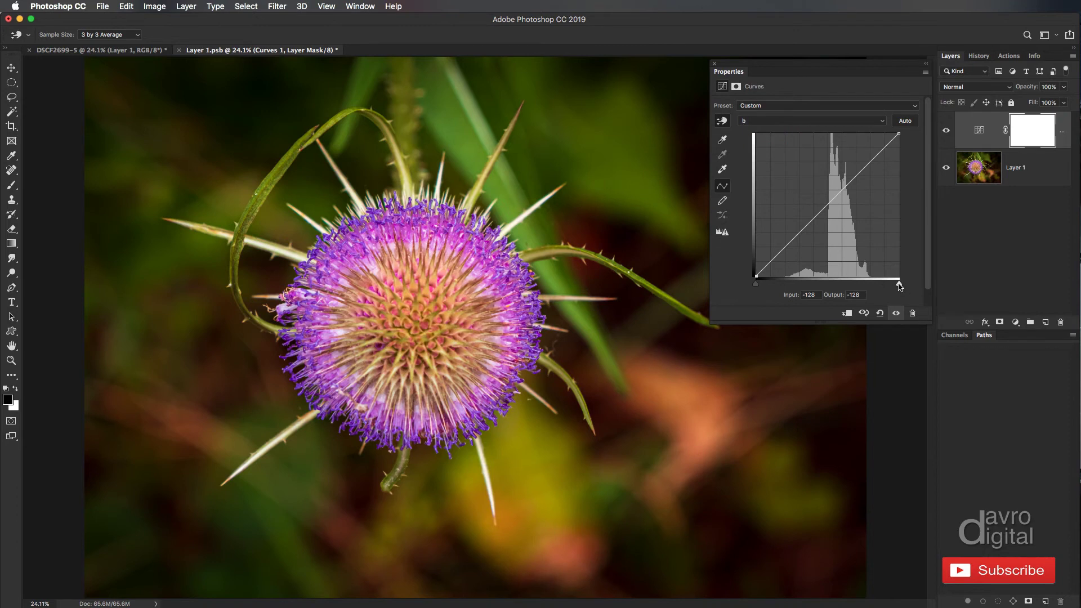
left_click_drag(899, 286, 886, 287)
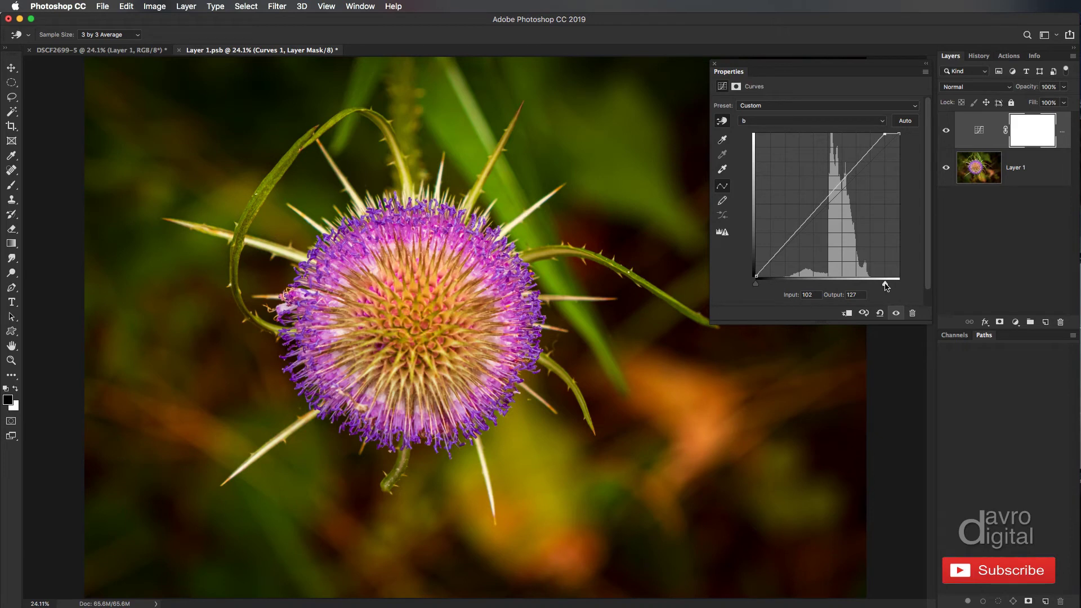
mouse_move(886, 288)
left_mouse_down()
mouse_move(871, 287)
mouse_move(885, 289)
left_mouse_up()
left_click_drag(757, 283, 767, 288)
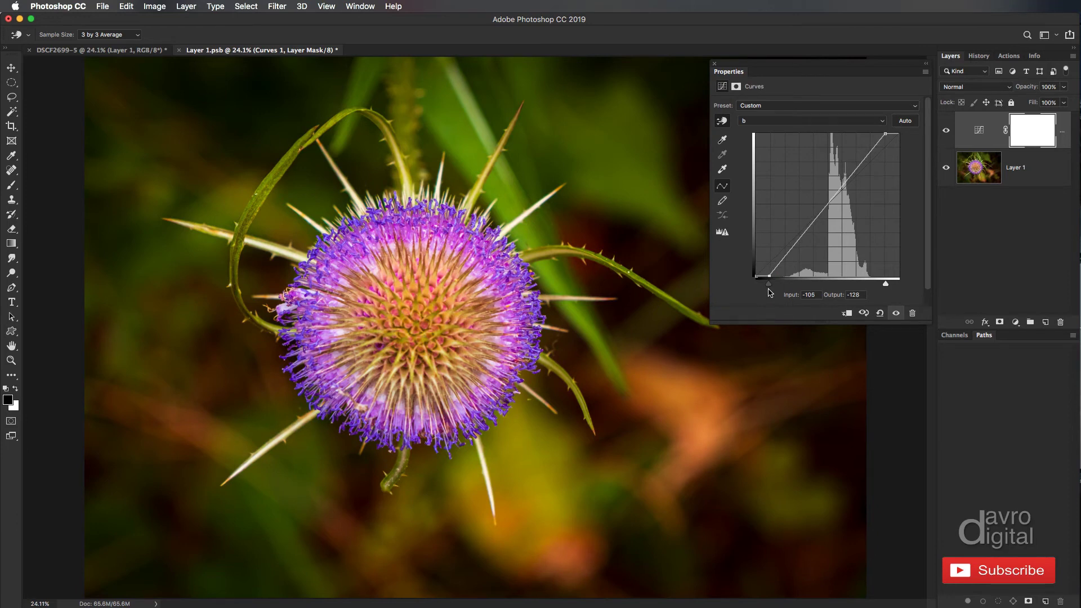
Return the curve to the Lightness channel and compare the photo with and without the Curves adjustment
left_click(781, 121)
left_click(783, 104)
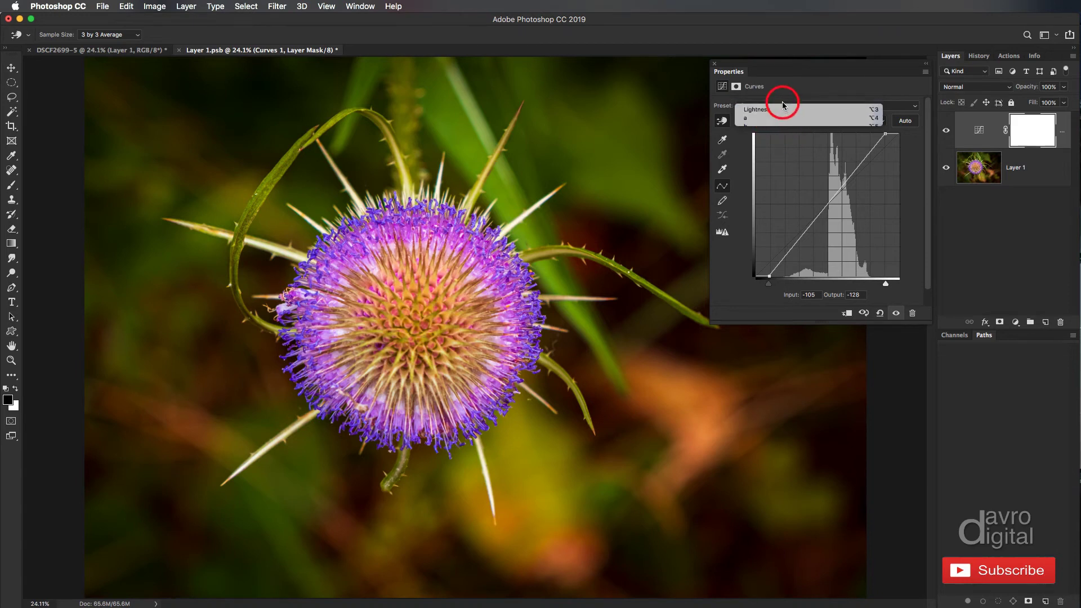
left_click(896, 315)
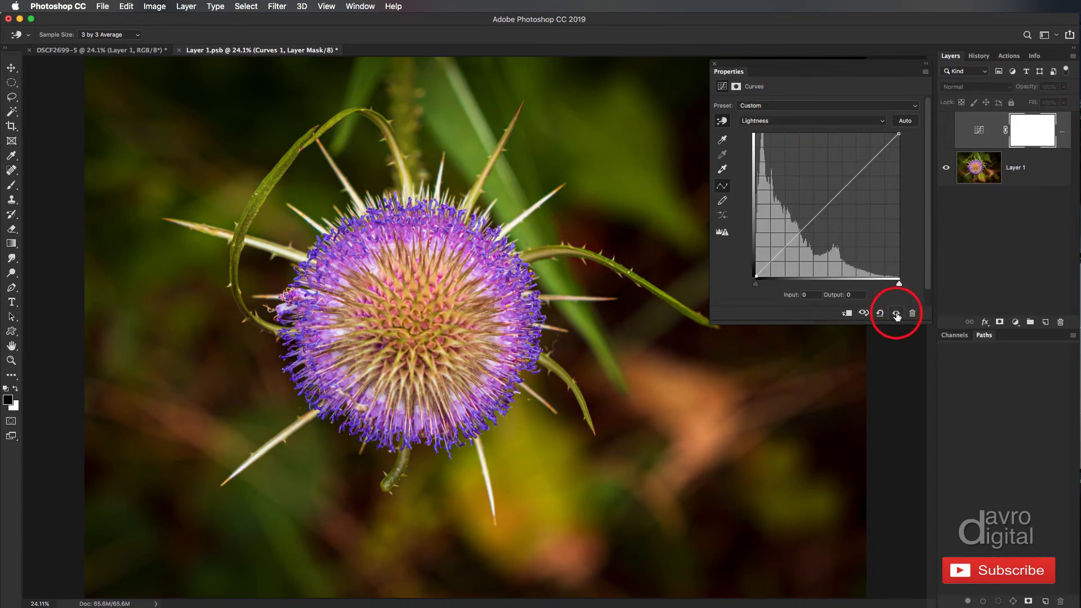
left_click(896, 314)
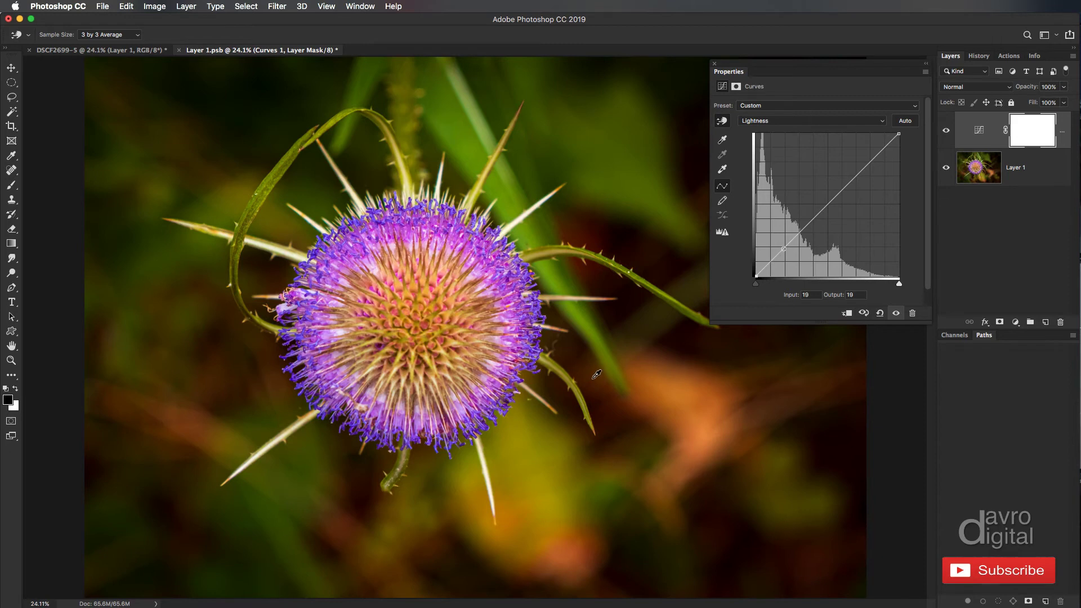
Save the current curves as a preset named "Colour boost x1"
left_click(926, 72)
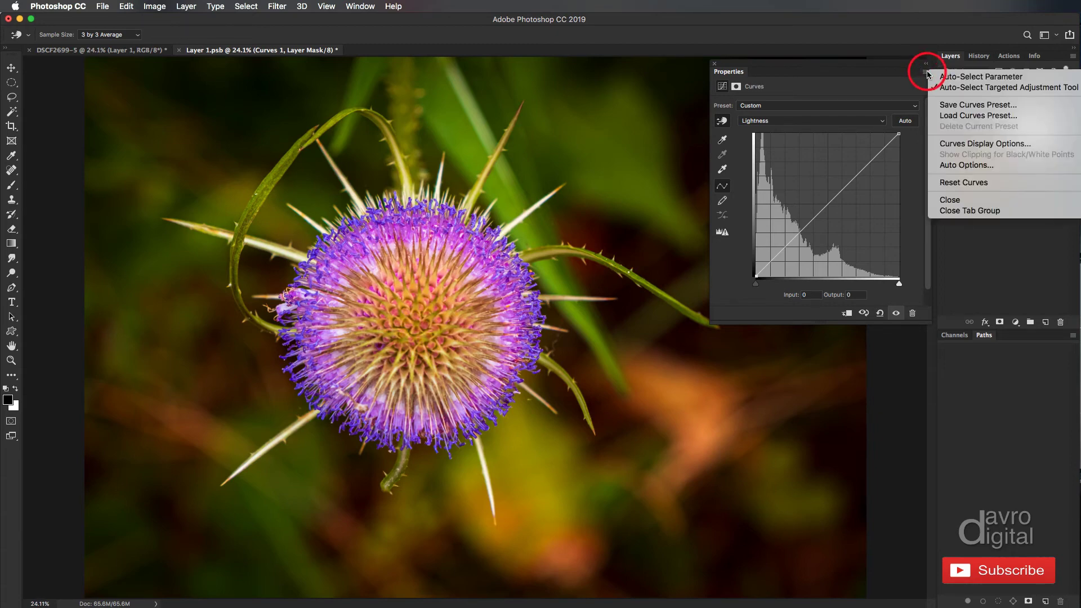
left_click(949, 107)
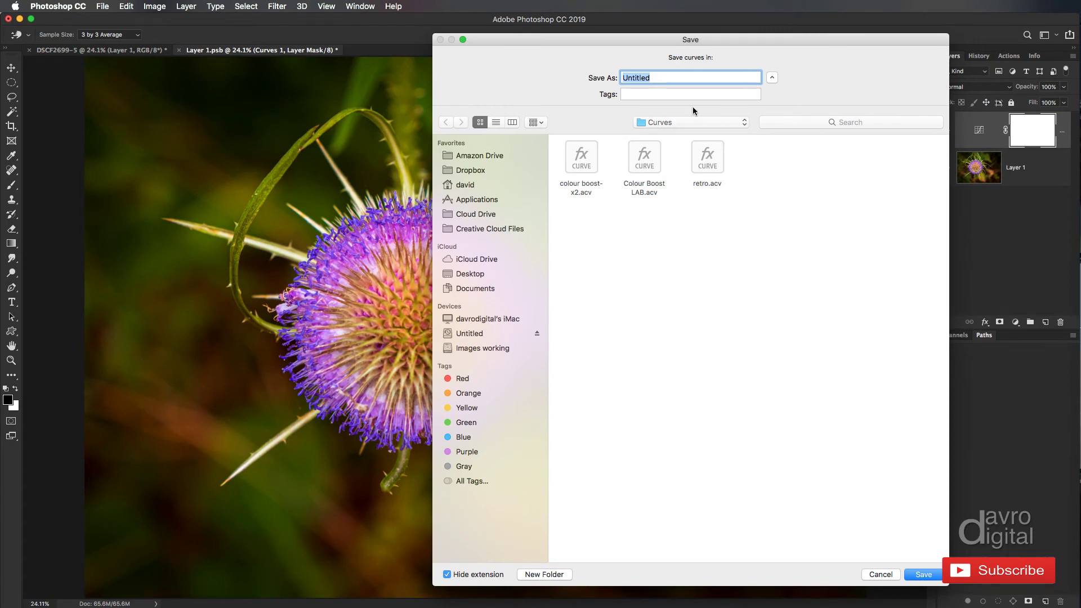
type("Colour boost x1")
left_click(926, 568)
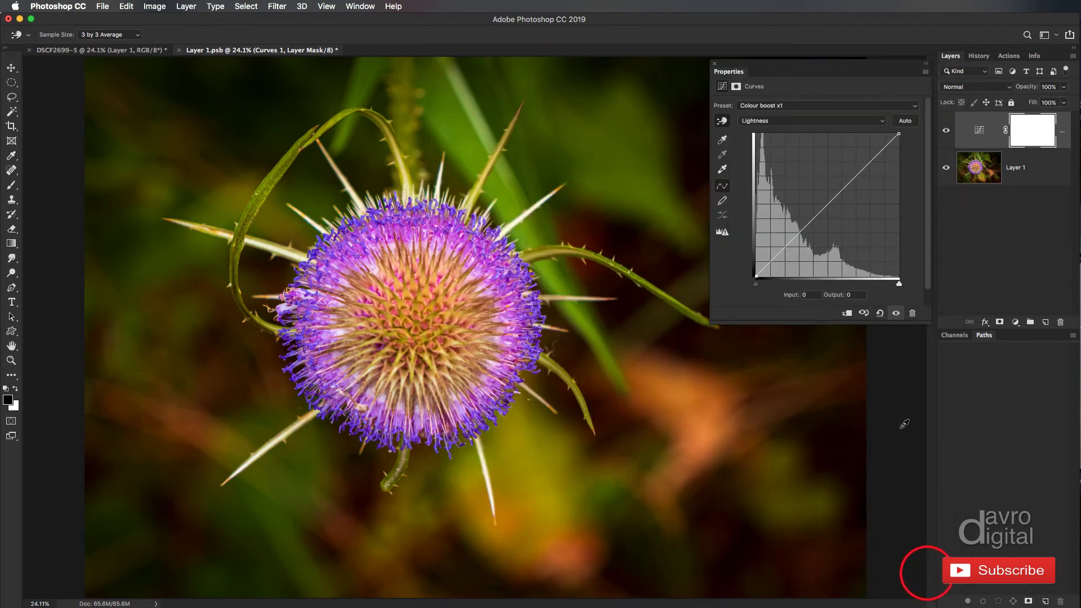
Reset the Curves adjustment to its defaults and apply the saved Colour boost x1 preset
left_click(880, 314)
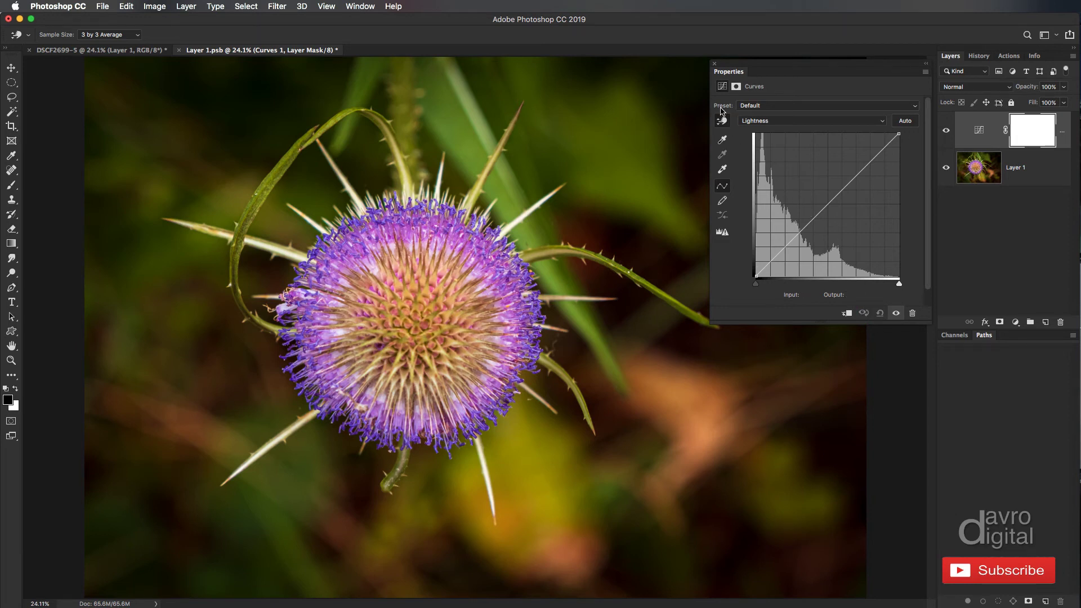
left_click(760, 107)
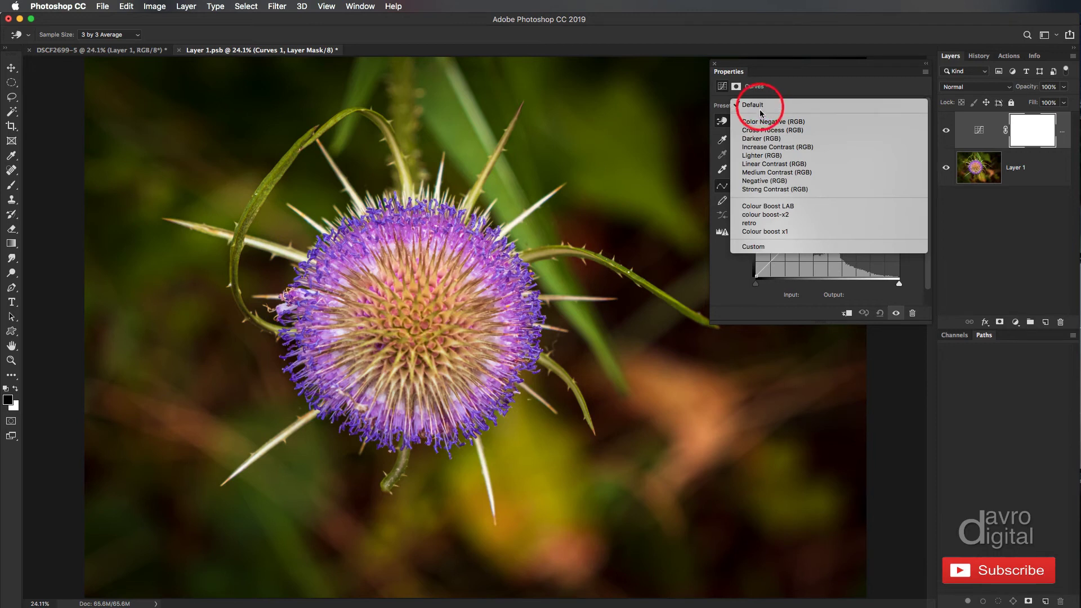
left_click(765, 231)
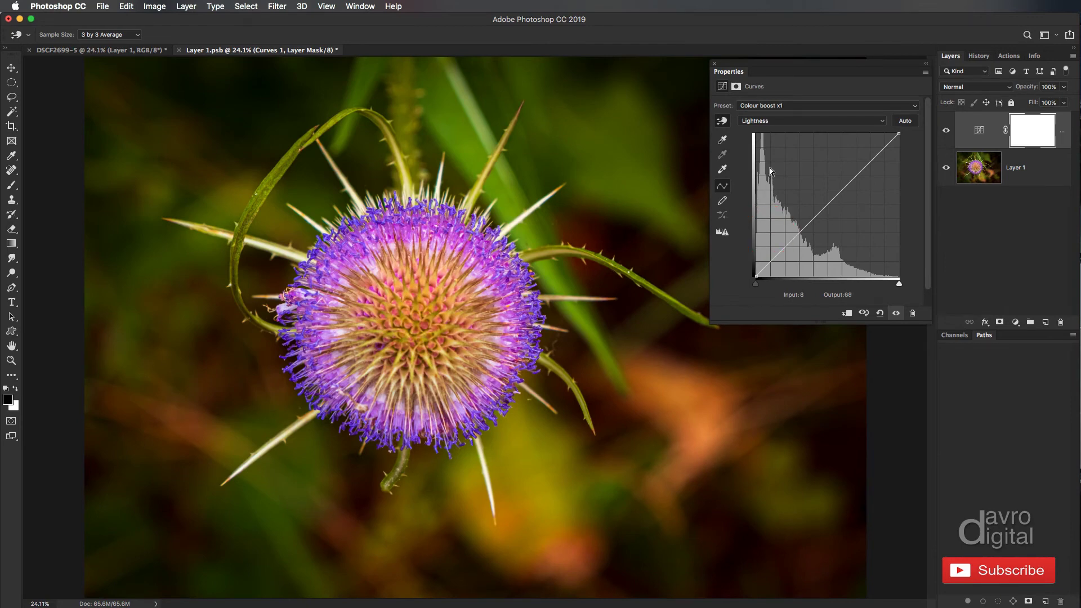
Try the colour boost x2 and Colour Boost LAB curves presets, including the latter's a channel, and return to Colour boost x1
left_click(769, 105)
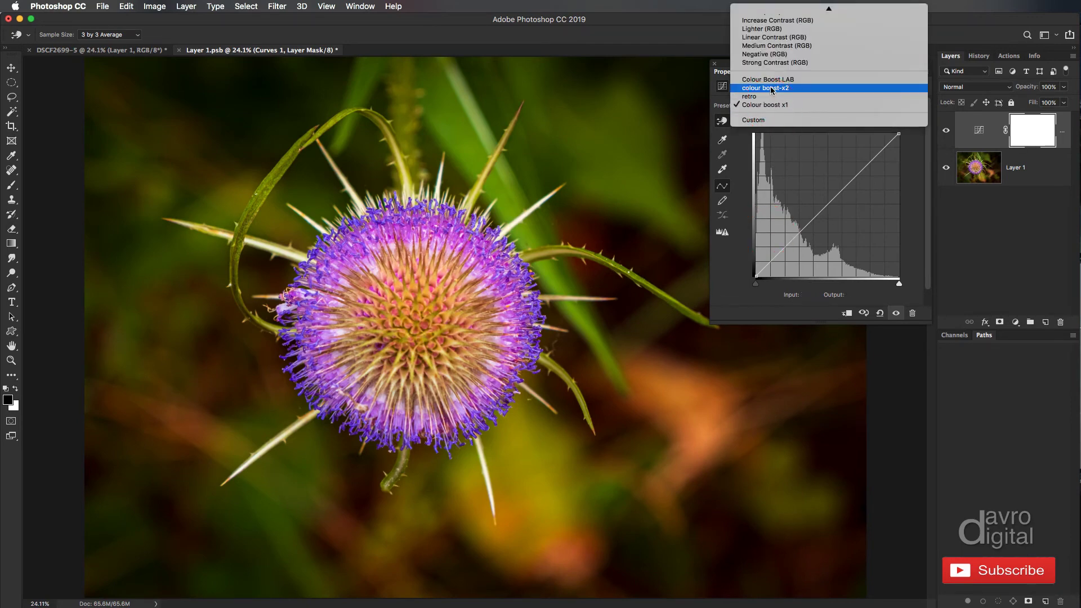
left_click(771, 89)
left_click(773, 106)
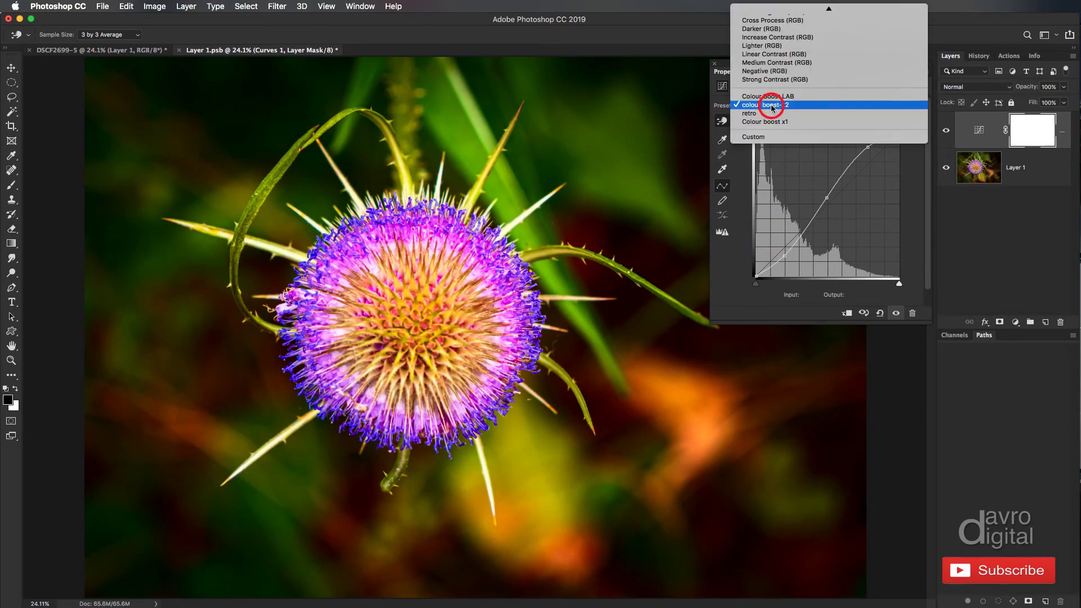
left_click(770, 97)
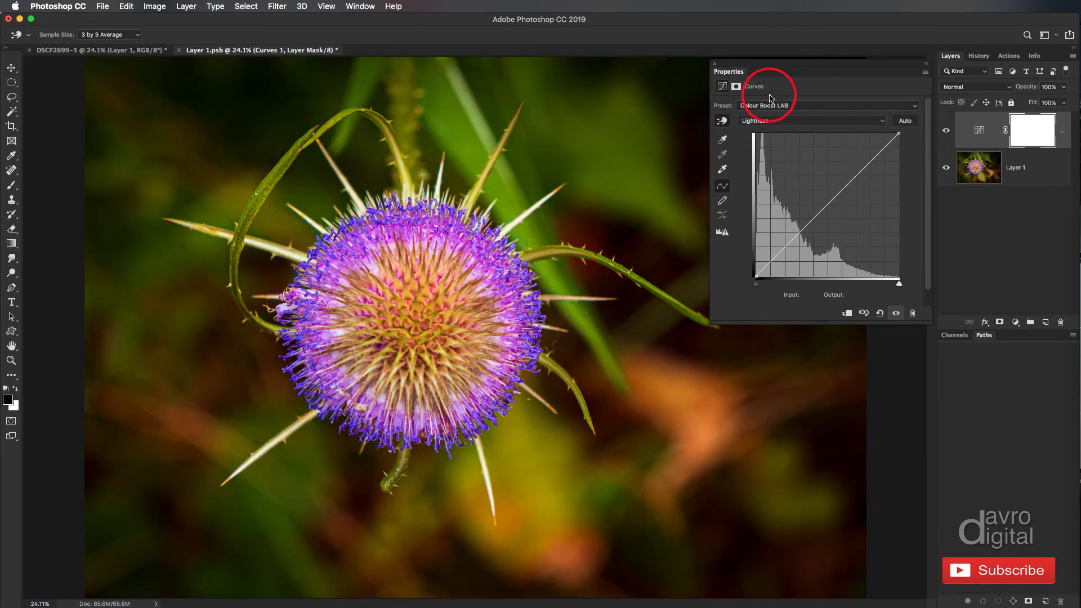
left_click(790, 122)
left_click(788, 131)
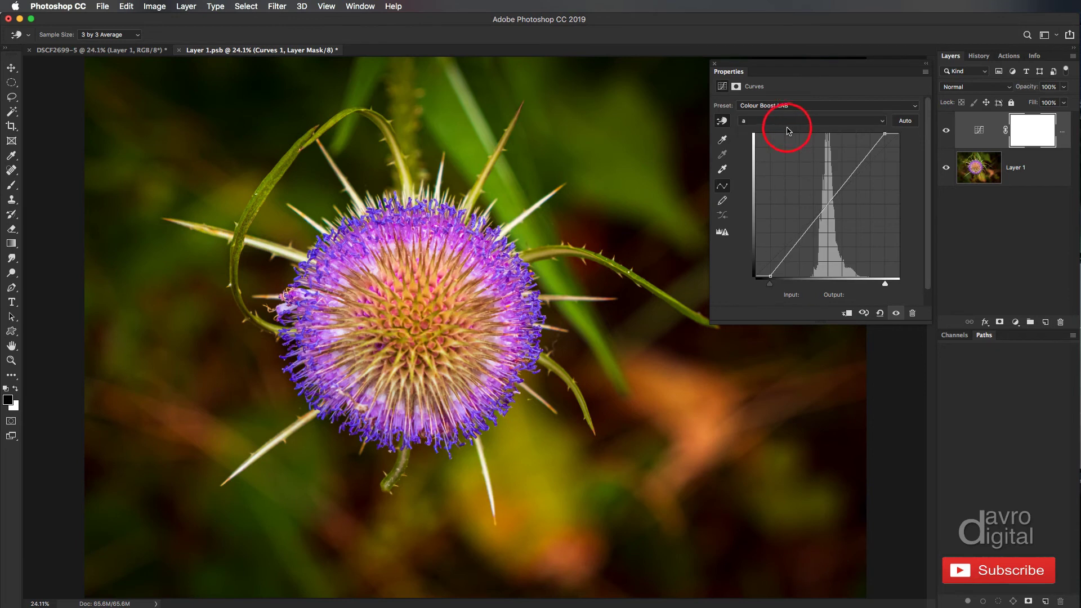
left_click(776, 106)
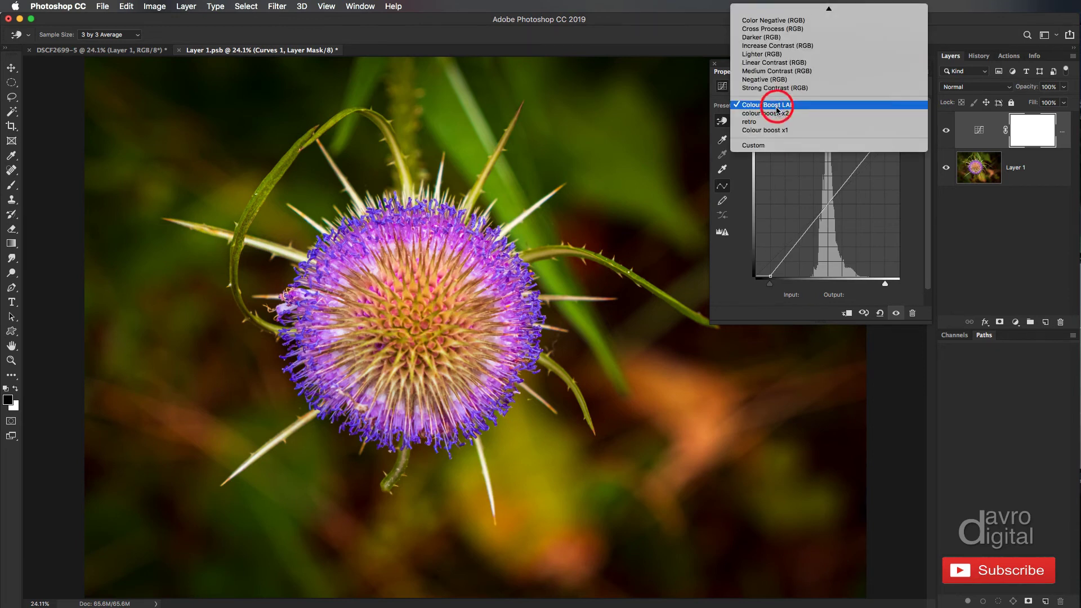
left_click(776, 130)
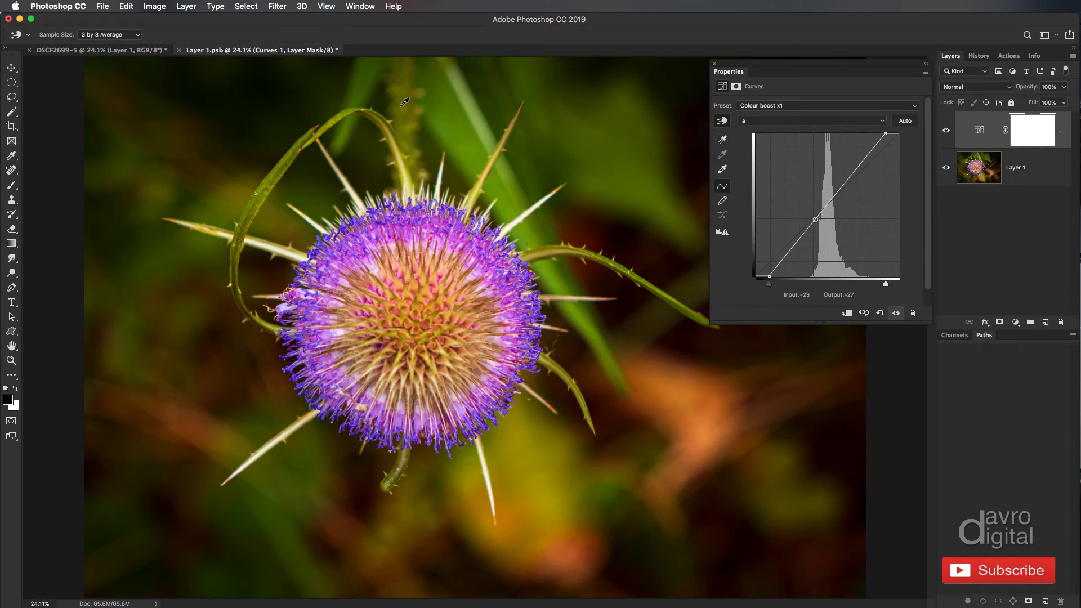
Save the Smart Object contents in Layer 1.psb and return to the DSCF2699-5 document
left_click(103, 7)
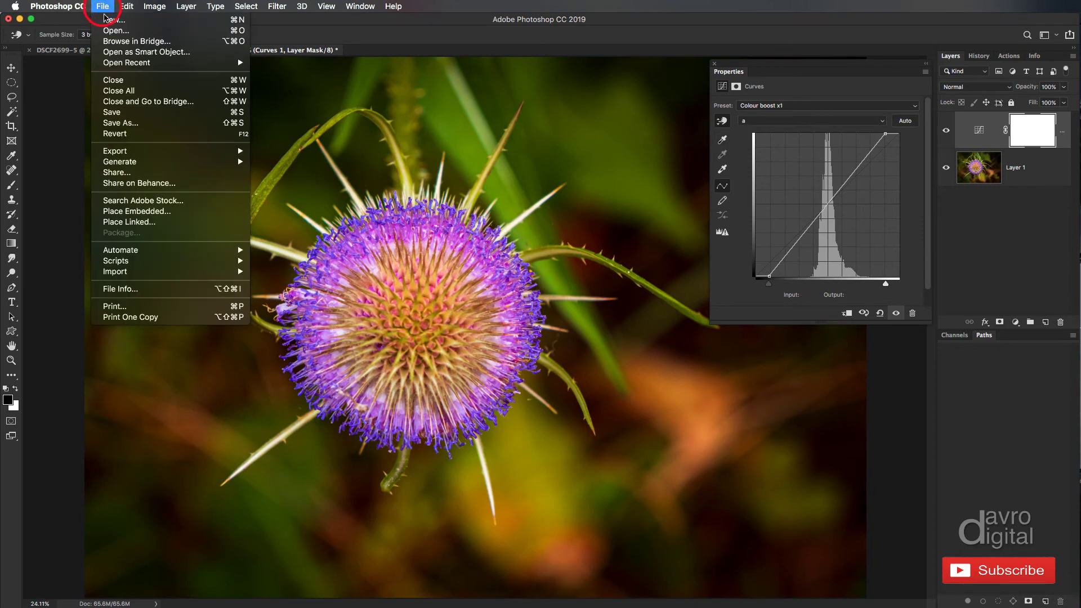
left_click(111, 113)
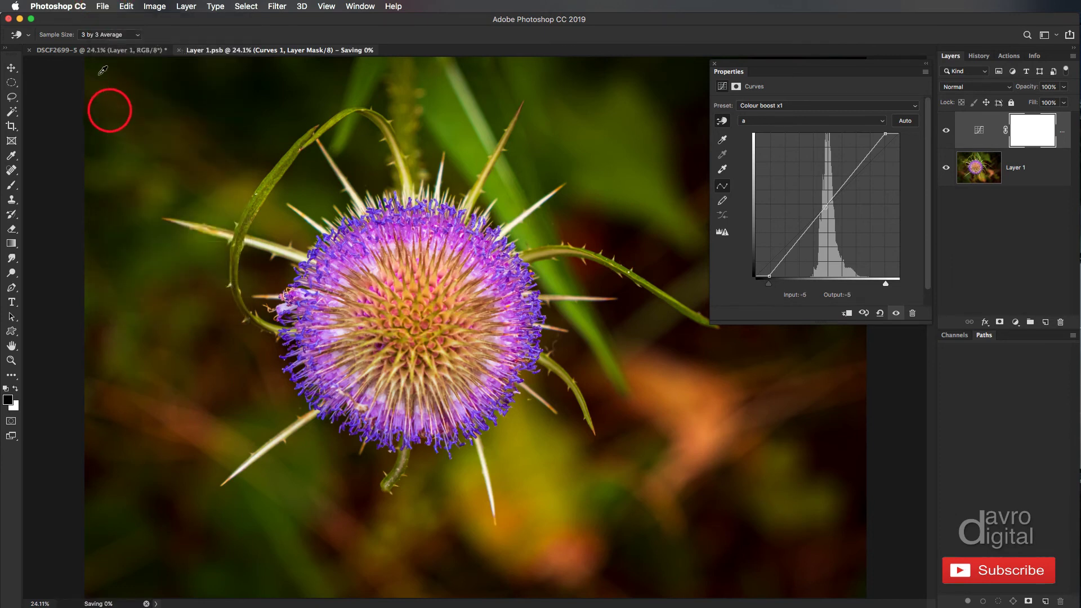
left_click(95, 50)
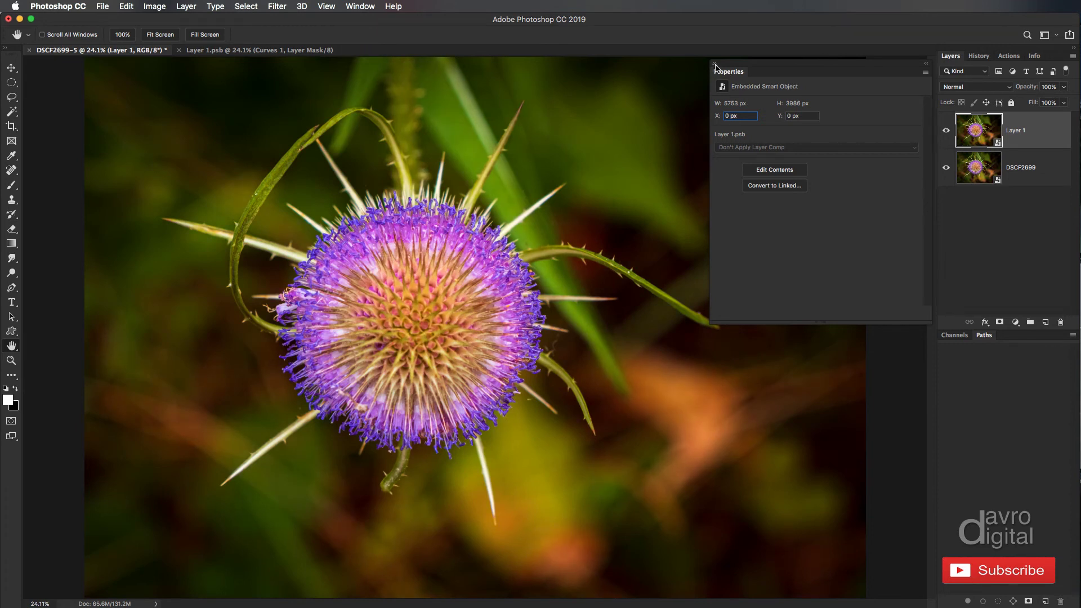
left_click(714, 65)
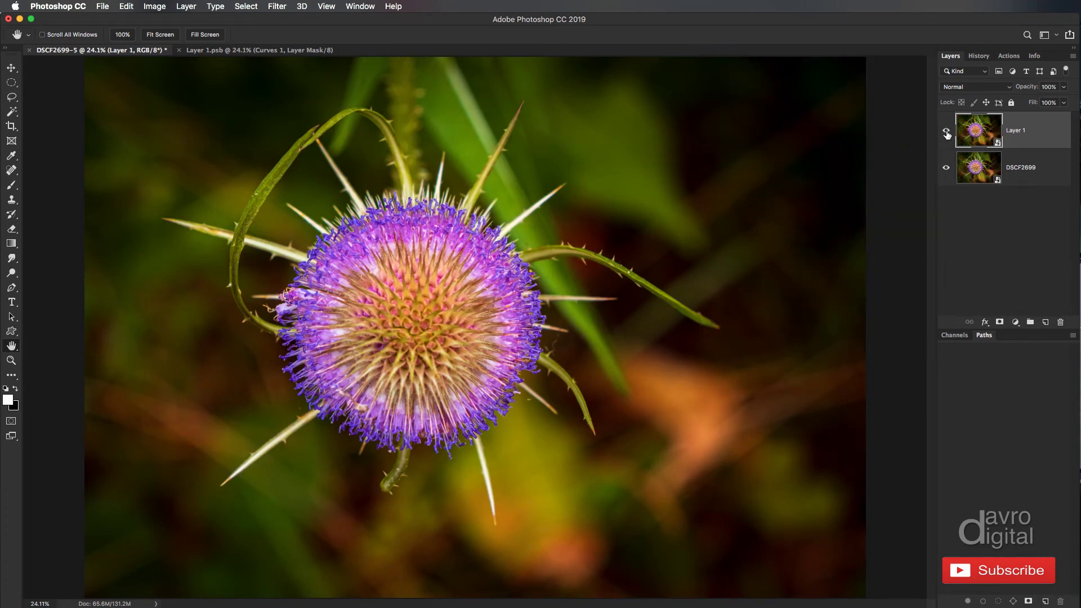
Compare the photo with and without the Smart Object layer, and close the saved Layer 1.psb document
left_click(291, 52)
left_click(153, 50)
left_click(945, 132)
left_click(179, 50)
Rename the upper Smart Object layer as "Lab Colour"
double_click(1015, 131)
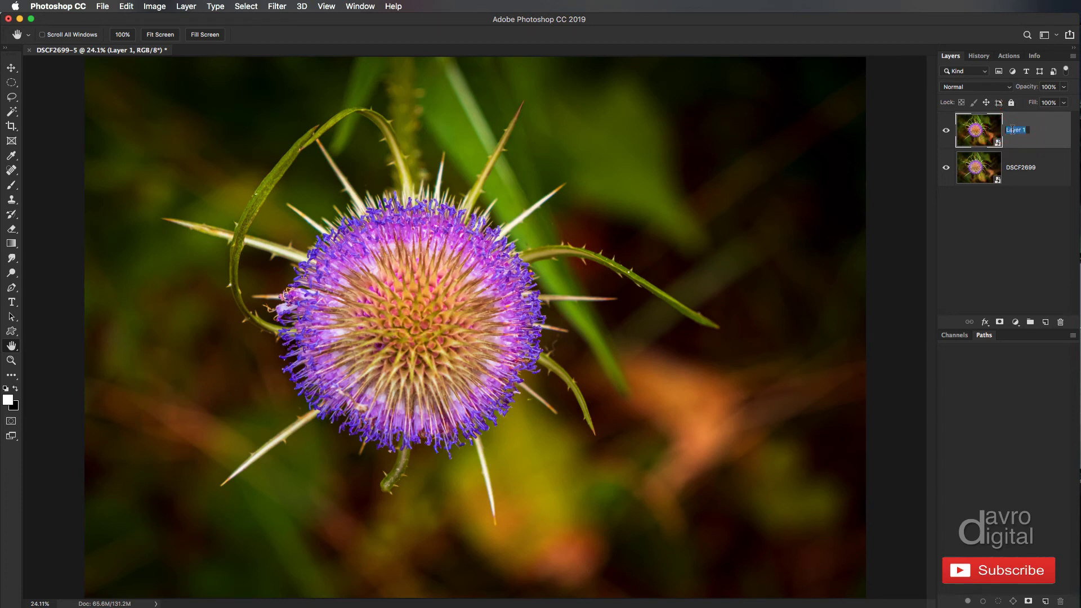
type("Lab Colour")
key("Return")
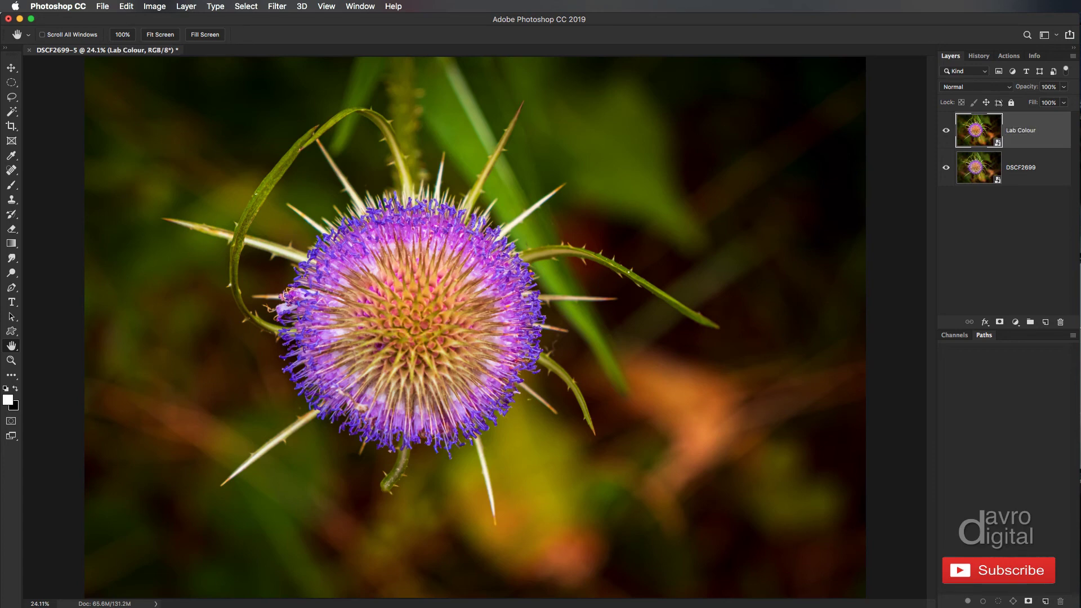
Reopen the contents of the Lab Colour Smart Object and open its Curves adjustment for editing
double_click(978, 130)
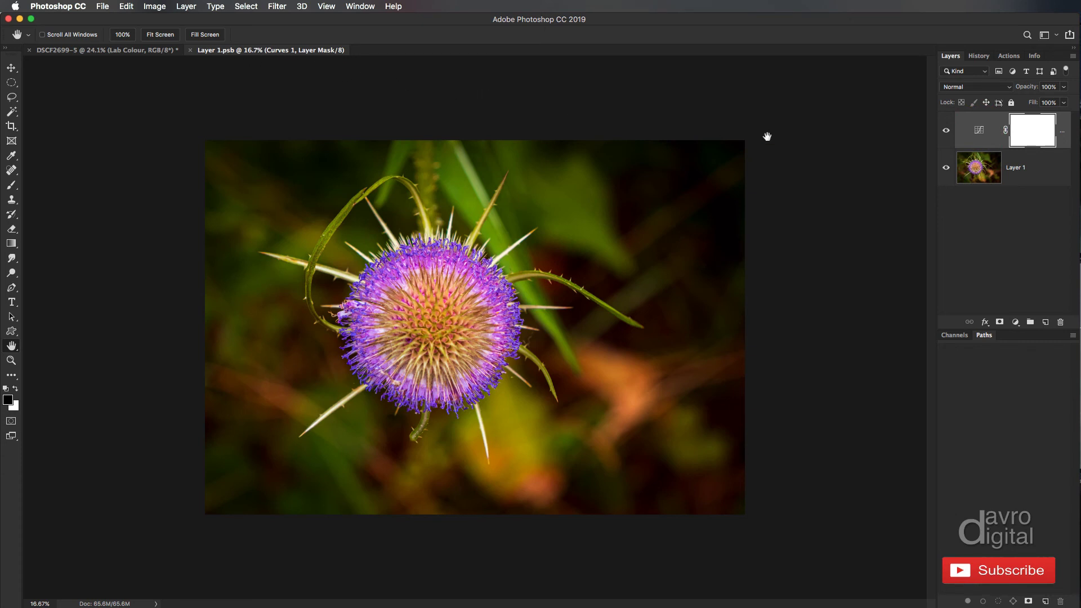
left_click(981, 168)
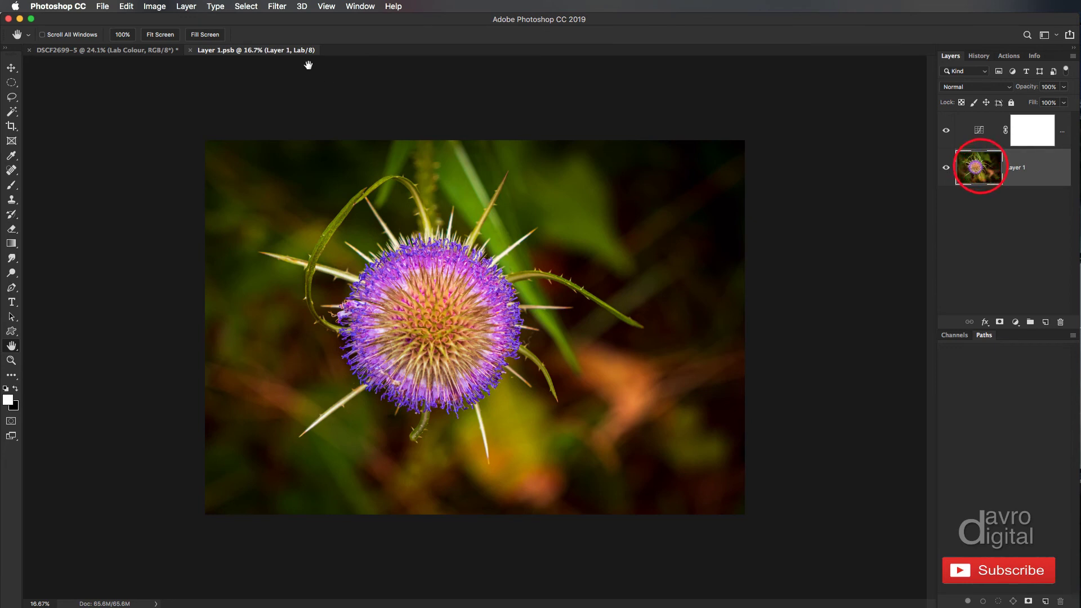
double_click(980, 134)
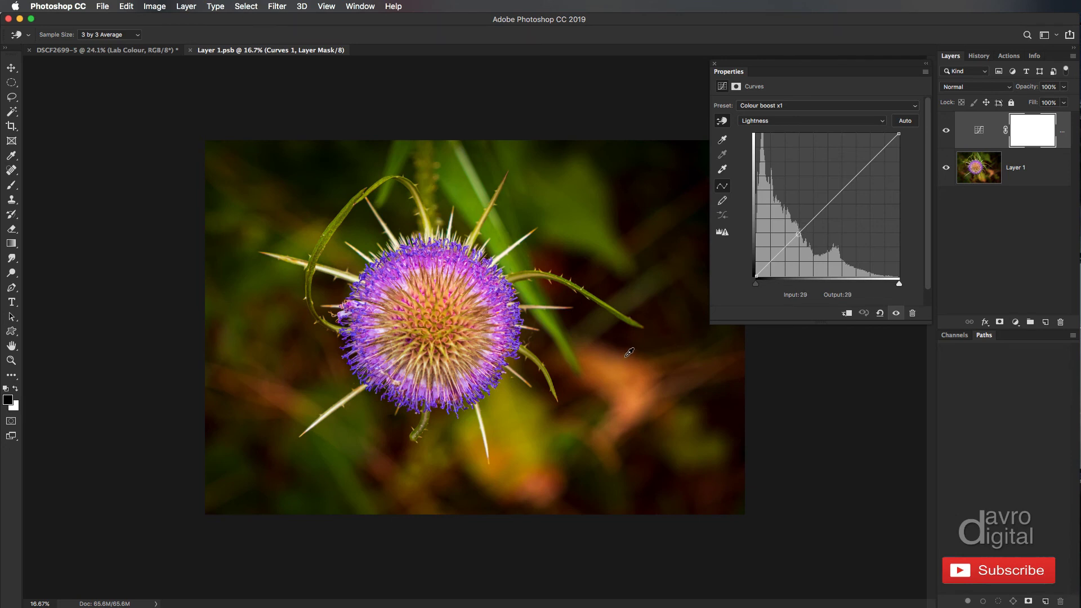
Shape the Lightness curve into a gentle S by lowering a shadow point and raising a highlight point to input 70, output 75
left_click(798, 235)
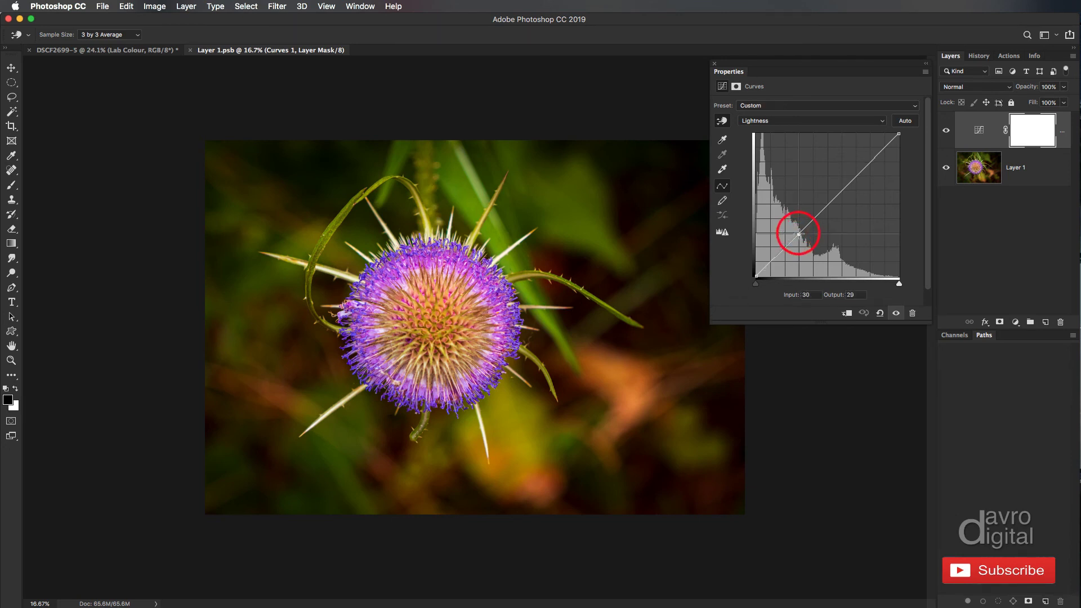
left_click_drag(799, 234, 800, 240)
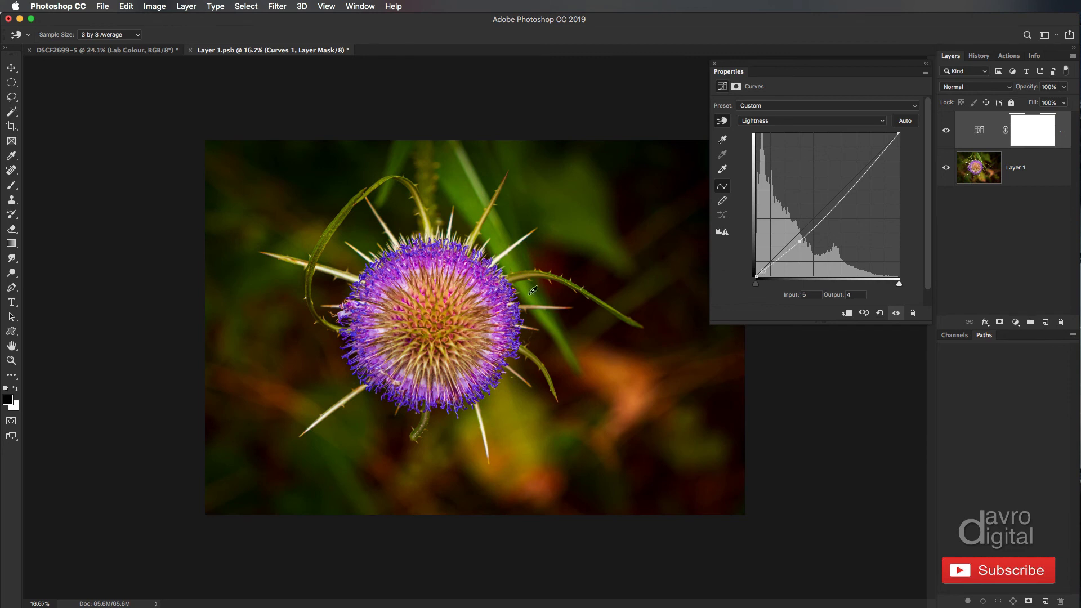
left_click(461, 304)
left_click_drag(861, 177, 855, 168)
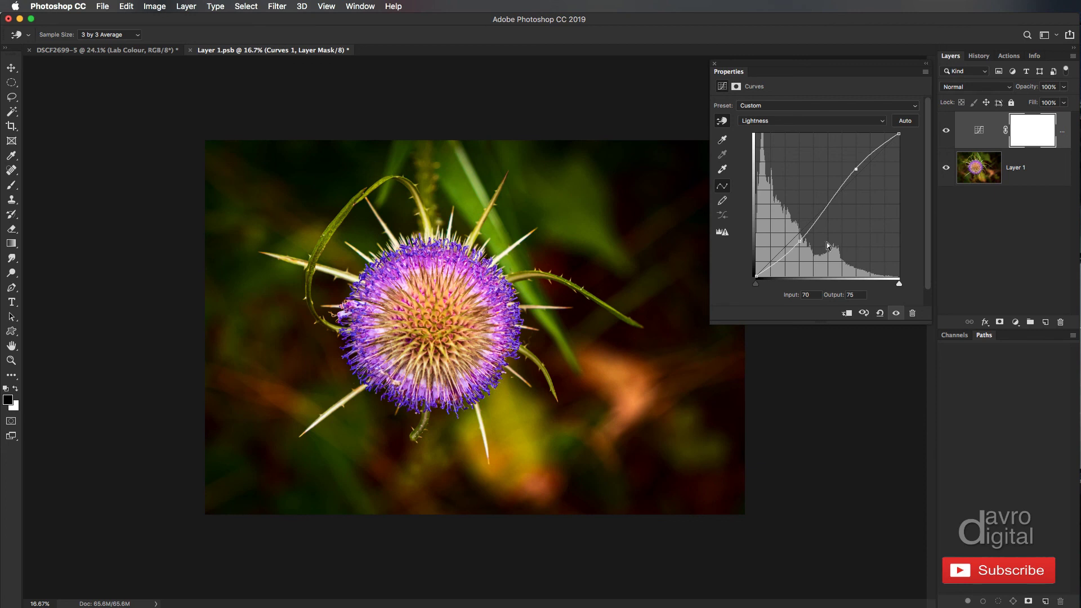
Save the contrast change in Layer 1.psb and switch back to the main DSCF2699-5 document
left_click(102, 8)
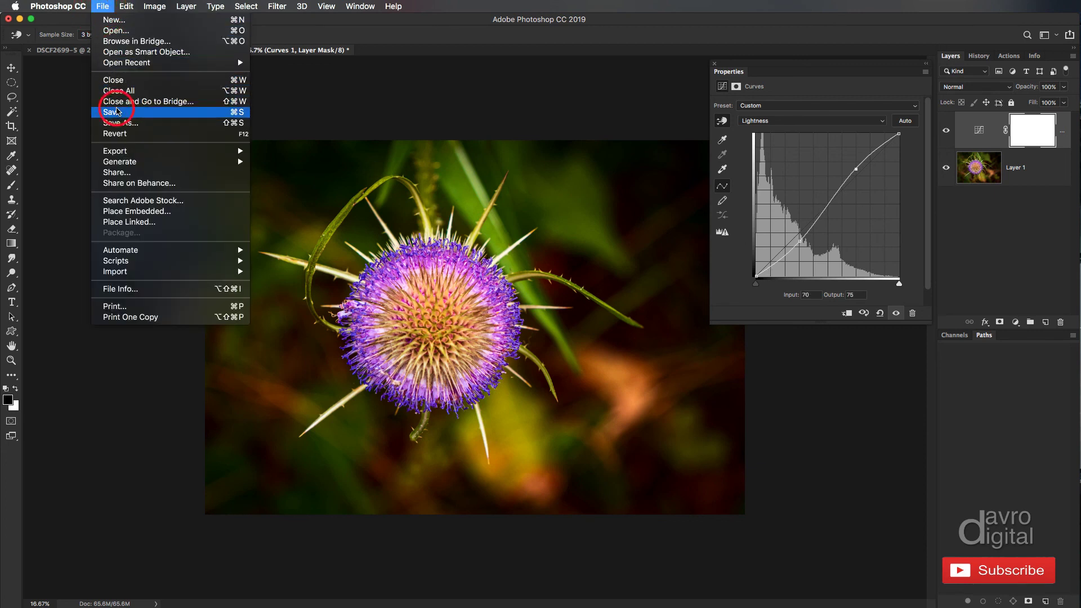
left_click(117, 112)
left_click(103, 53)
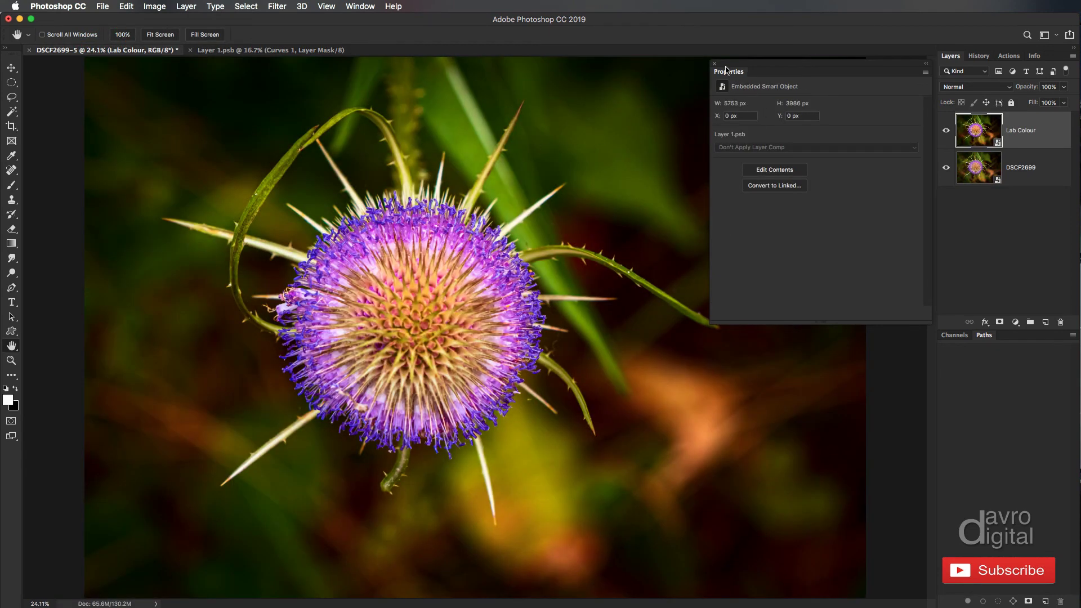
left_click(714, 63)
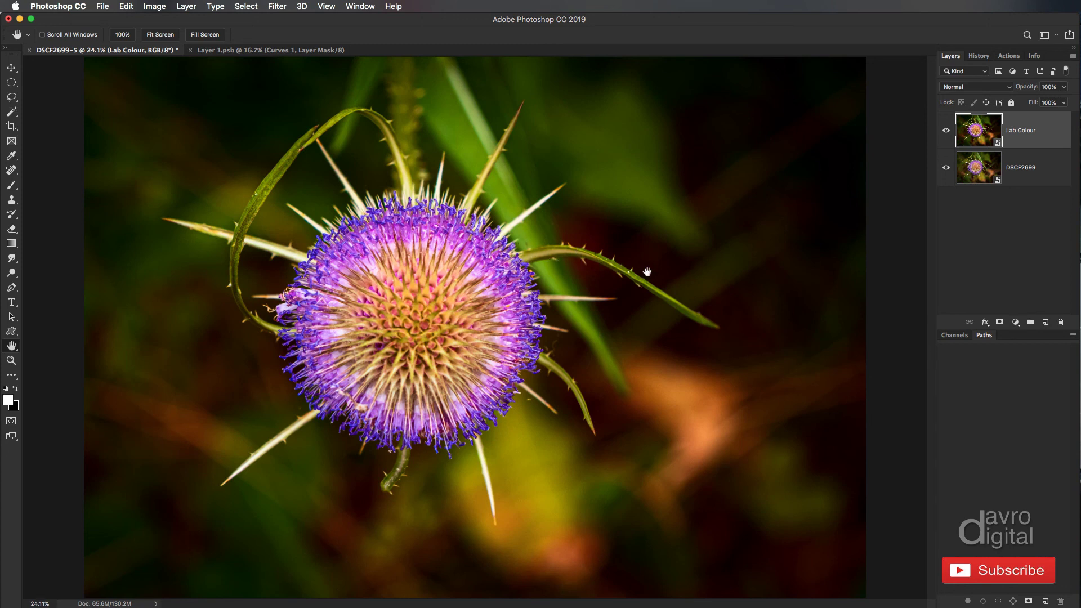
Compare the photo with and without the Lab Colour layer, and set that layer's opacity to 65%
left_click(946, 132)
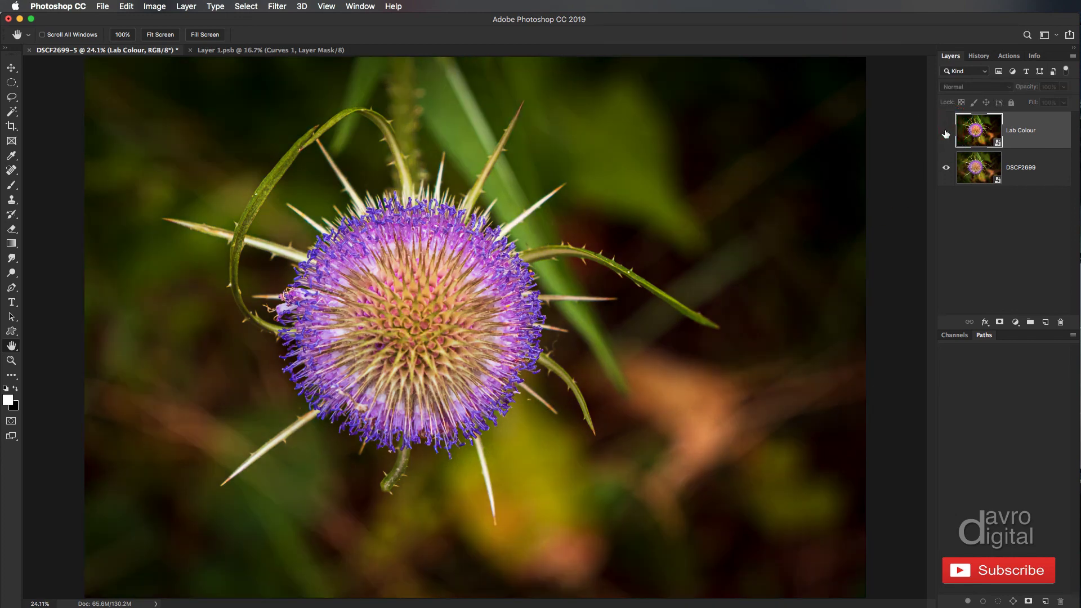
left_click(945, 133)
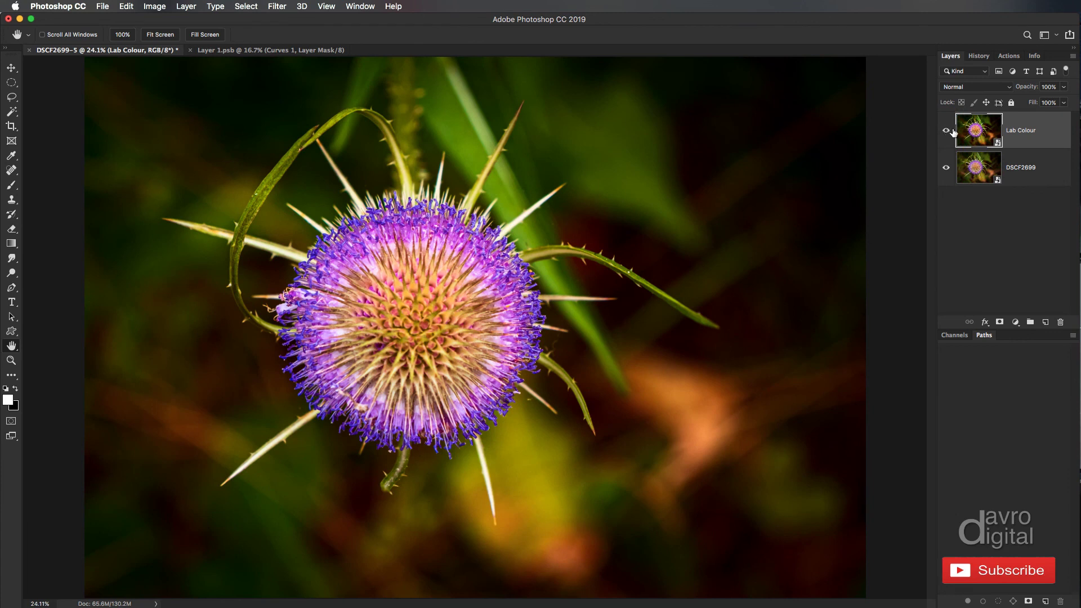
left_click_drag(1030, 87, 1009, 90)
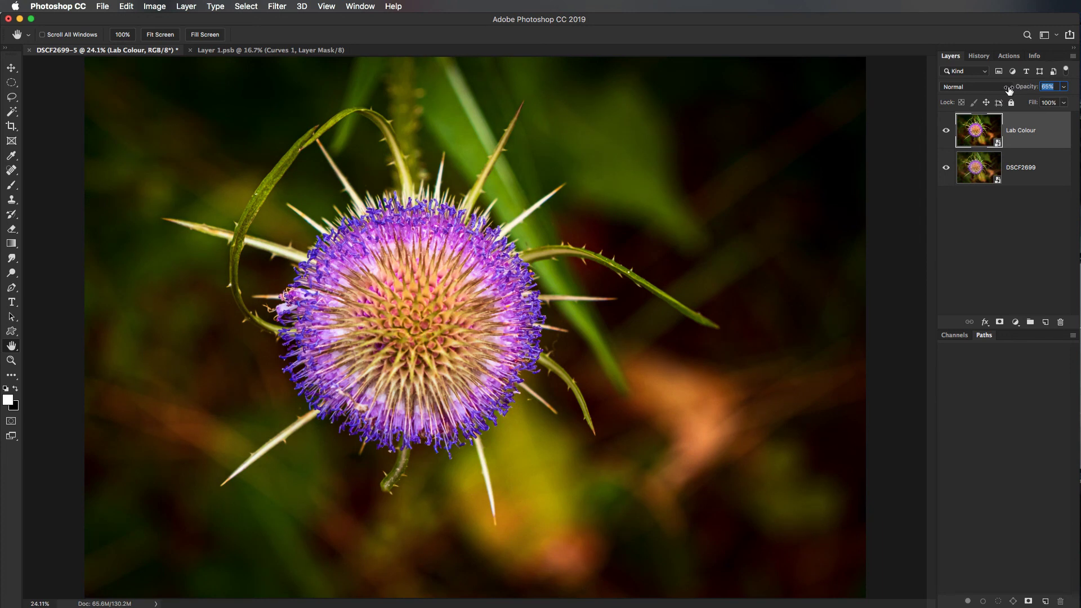
left_click_drag(1008, 91, 1008, 91)
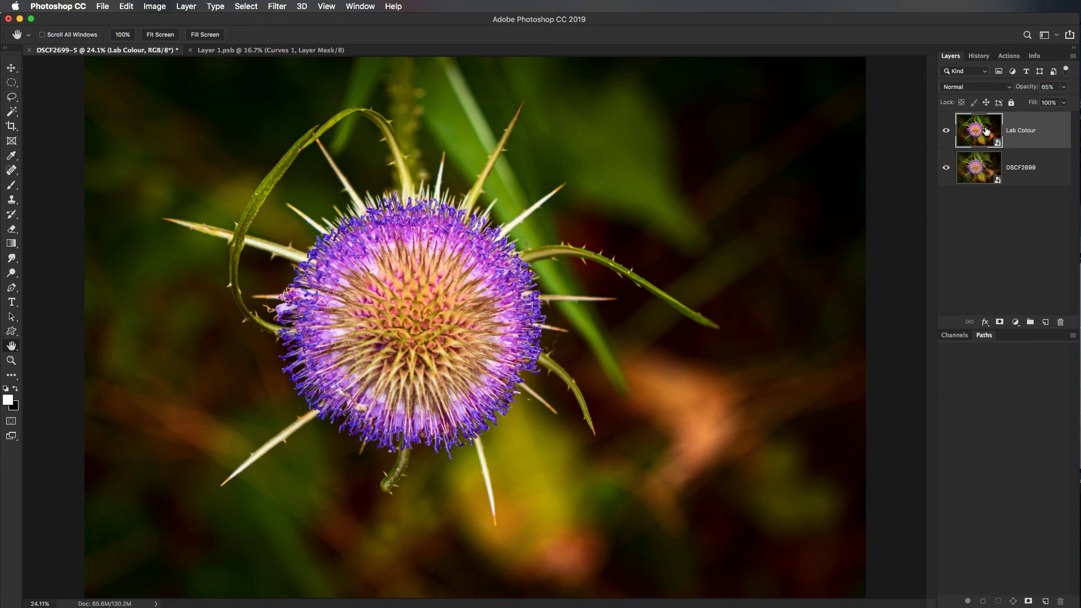